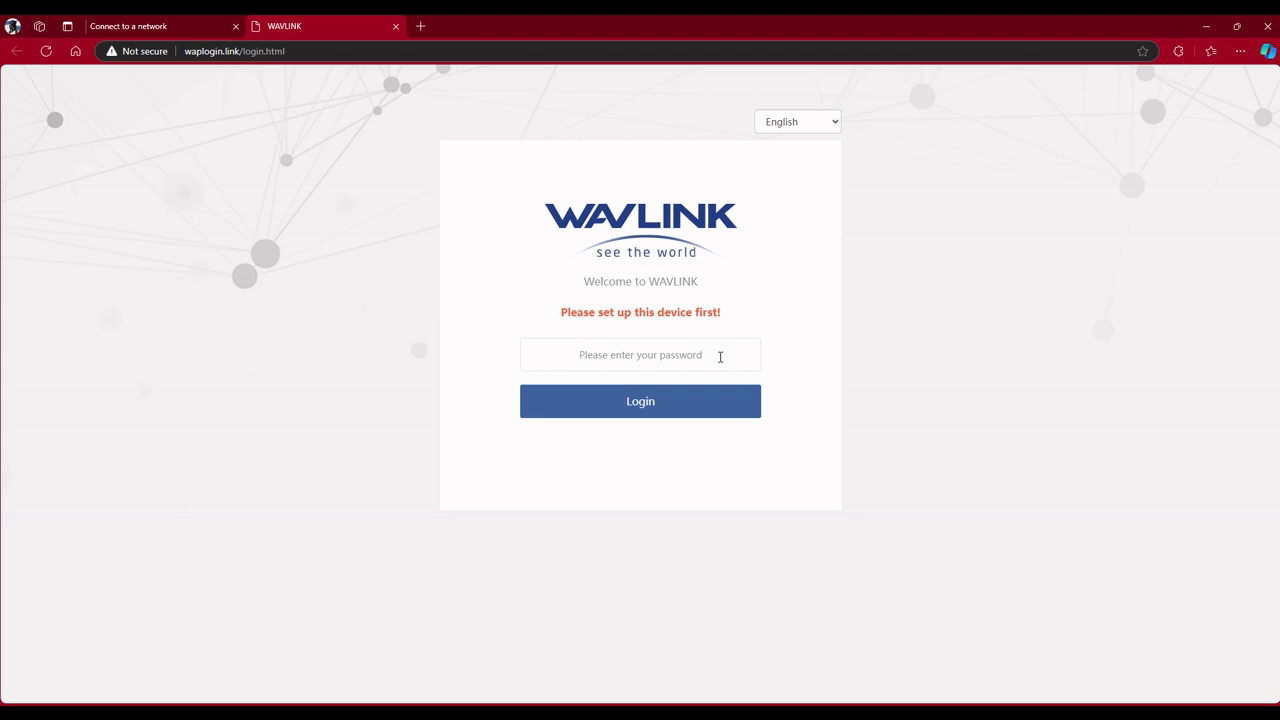
# Sign in to the WAVLINK login page with the device's default password.
pyautogui.write('admin')
pyautogui.click(638, 401)
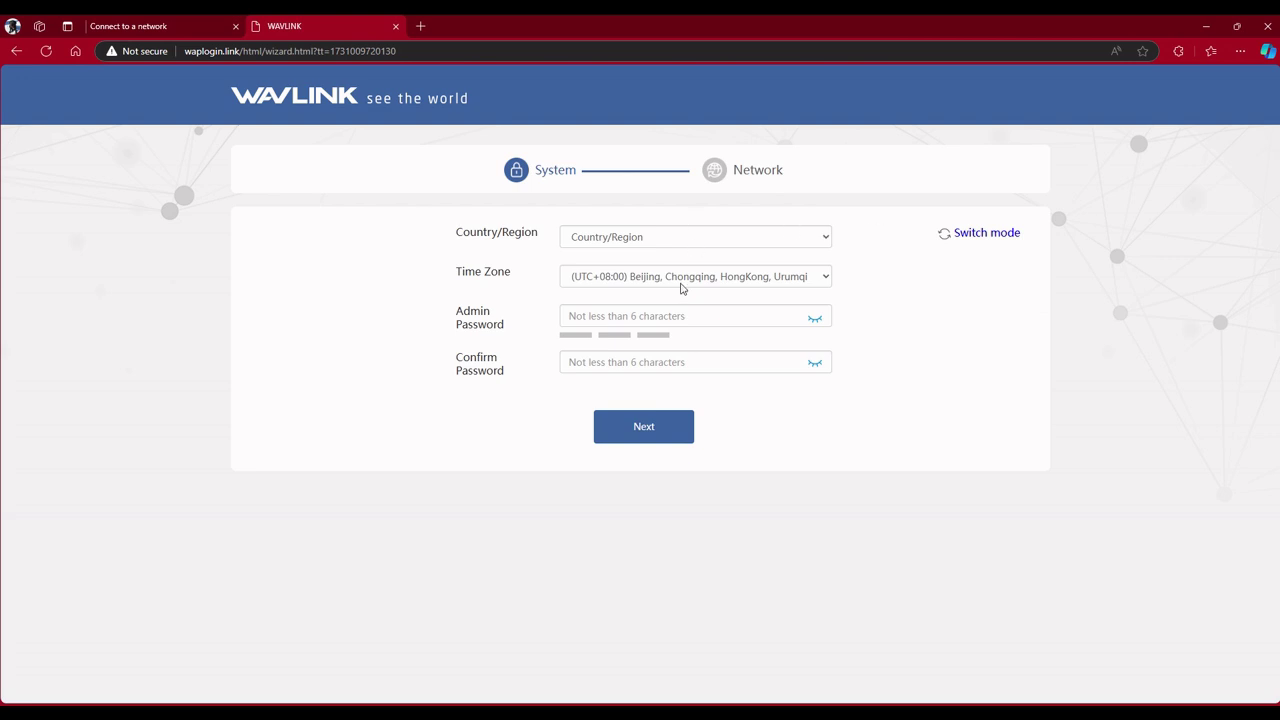
# Set the region to United States and the time zone to Pacific Time (US & Canada).
pyautogui.click(827, 237)
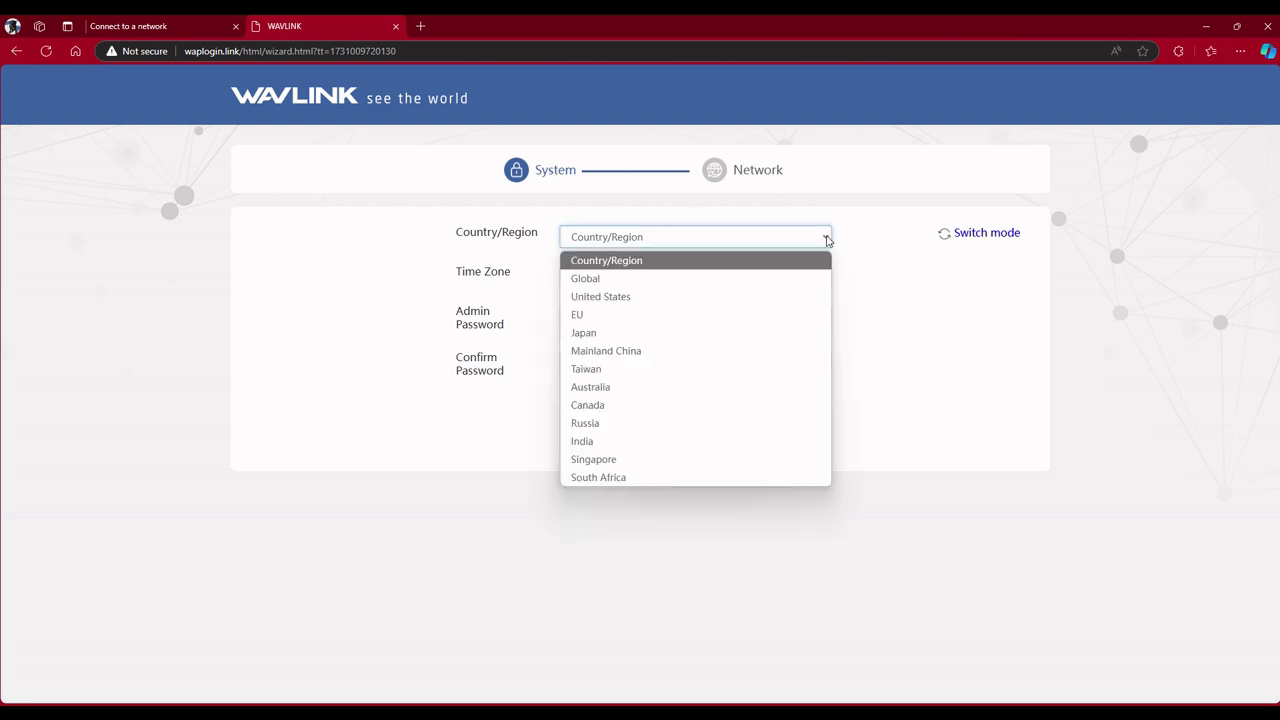
pyautogui.click(610, 298)
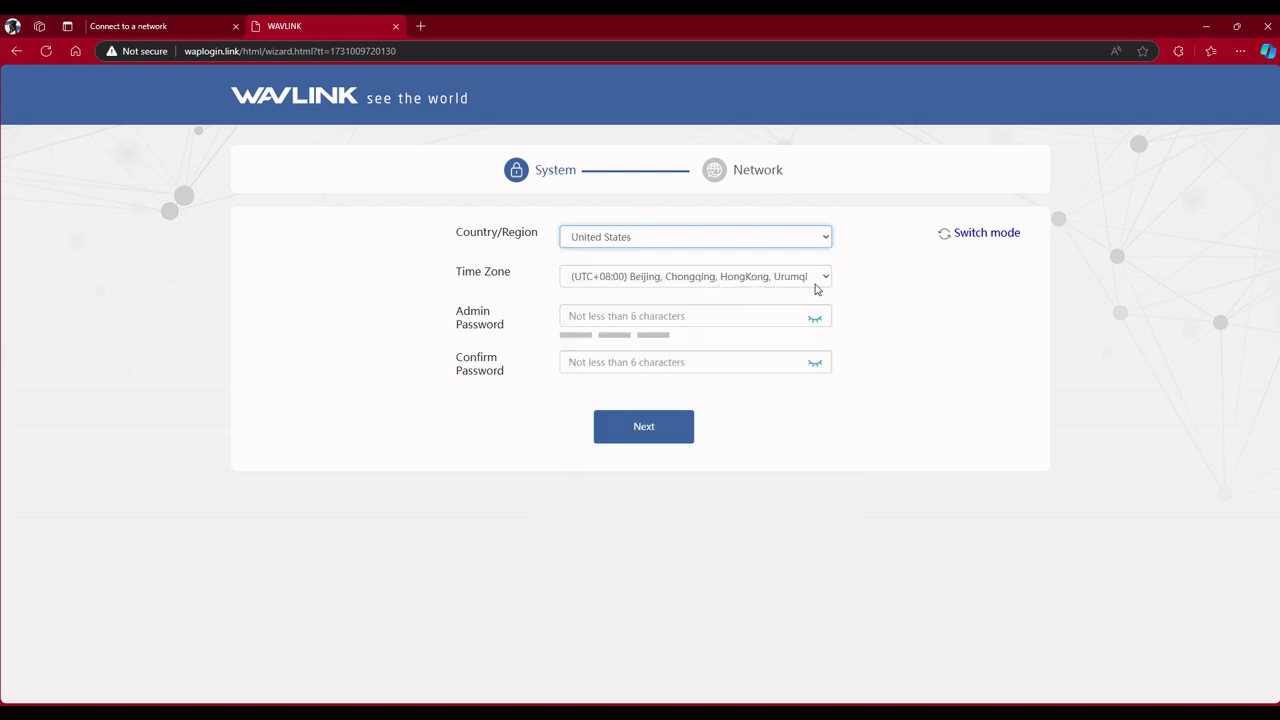
pyautogui.click(825, 277)
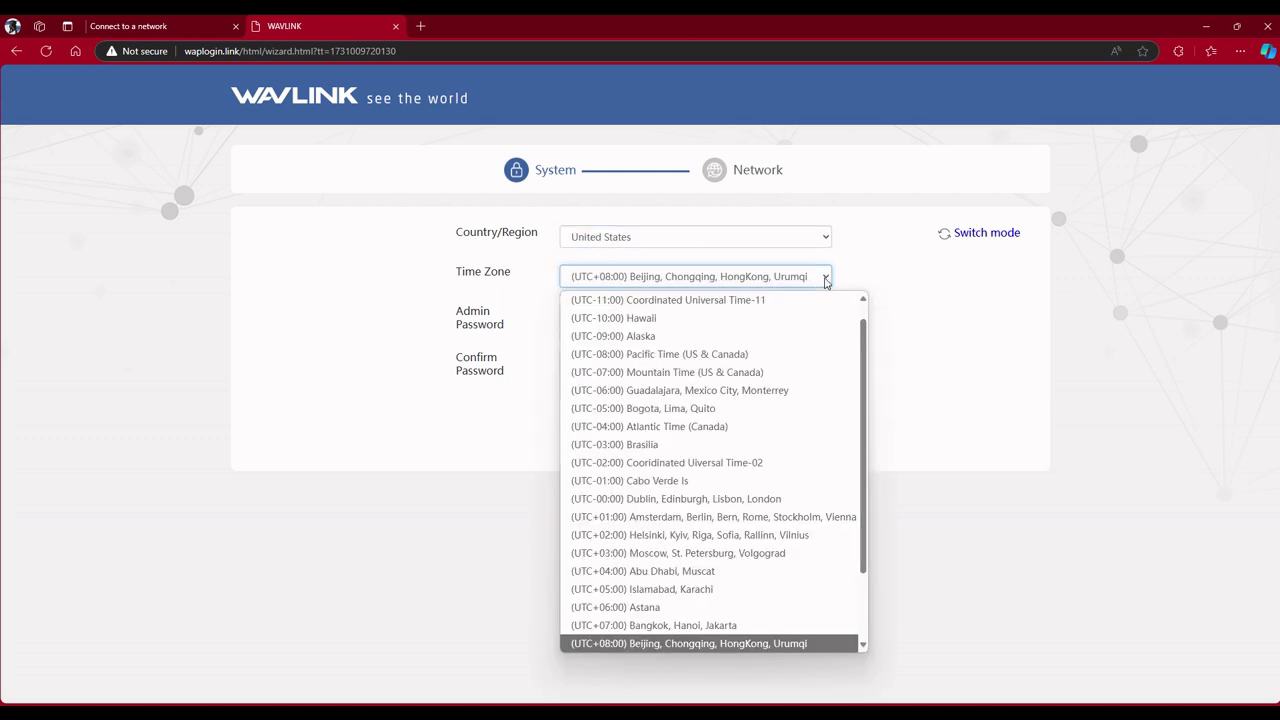
pyautogui.click(646, 355)
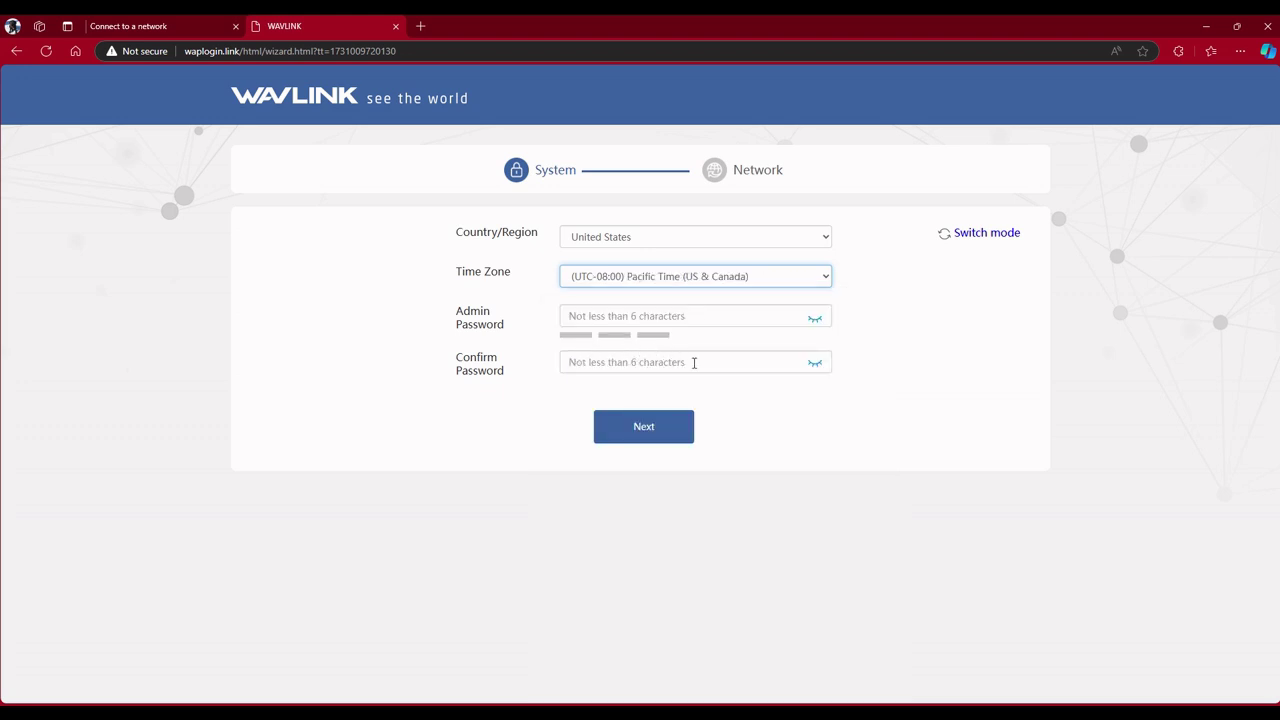
# Enter a new admin password and confirm it.
pyautogui.click(749, 316)
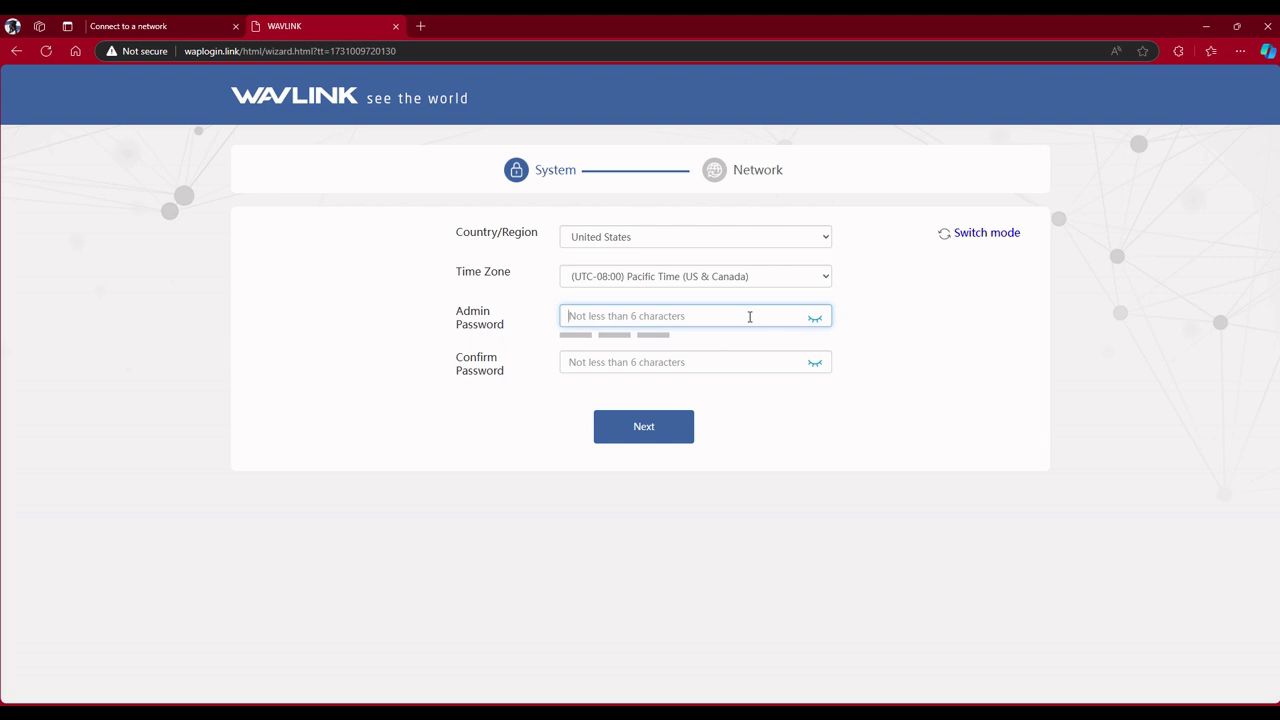
pyautogui.write('••••••')
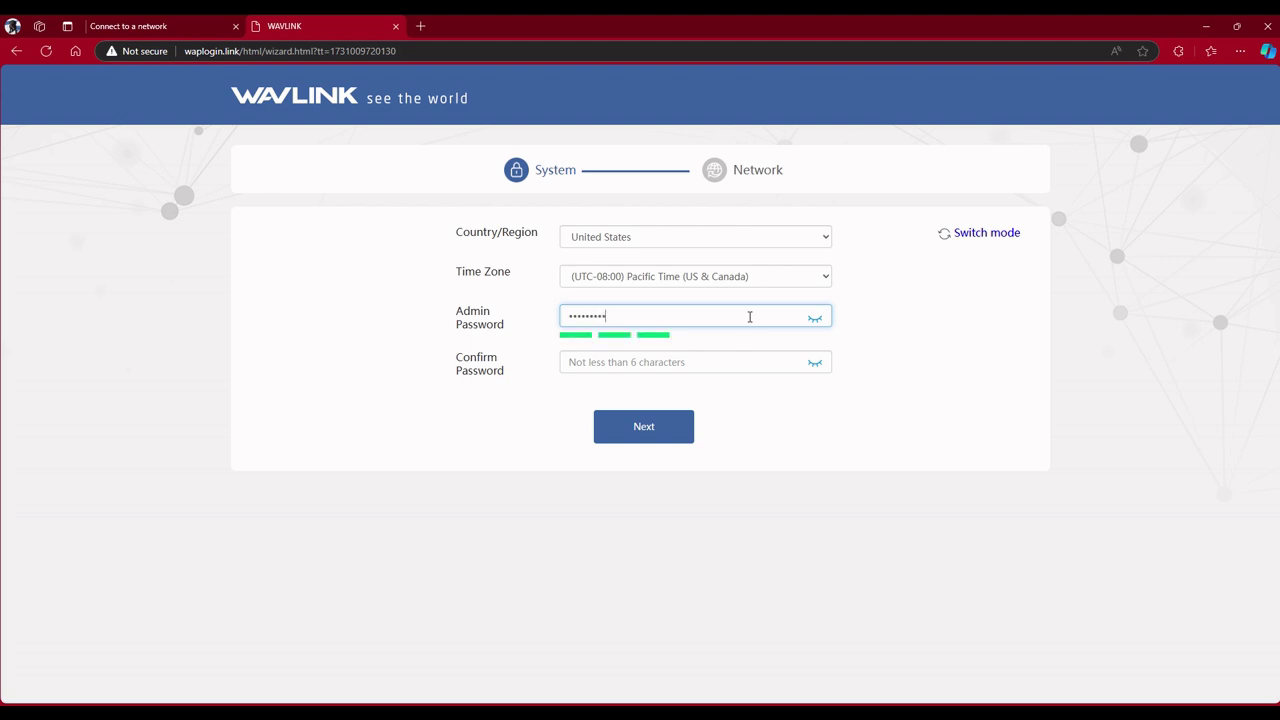
pyautogui.write('•••••')
pyautogui.press('Tab')
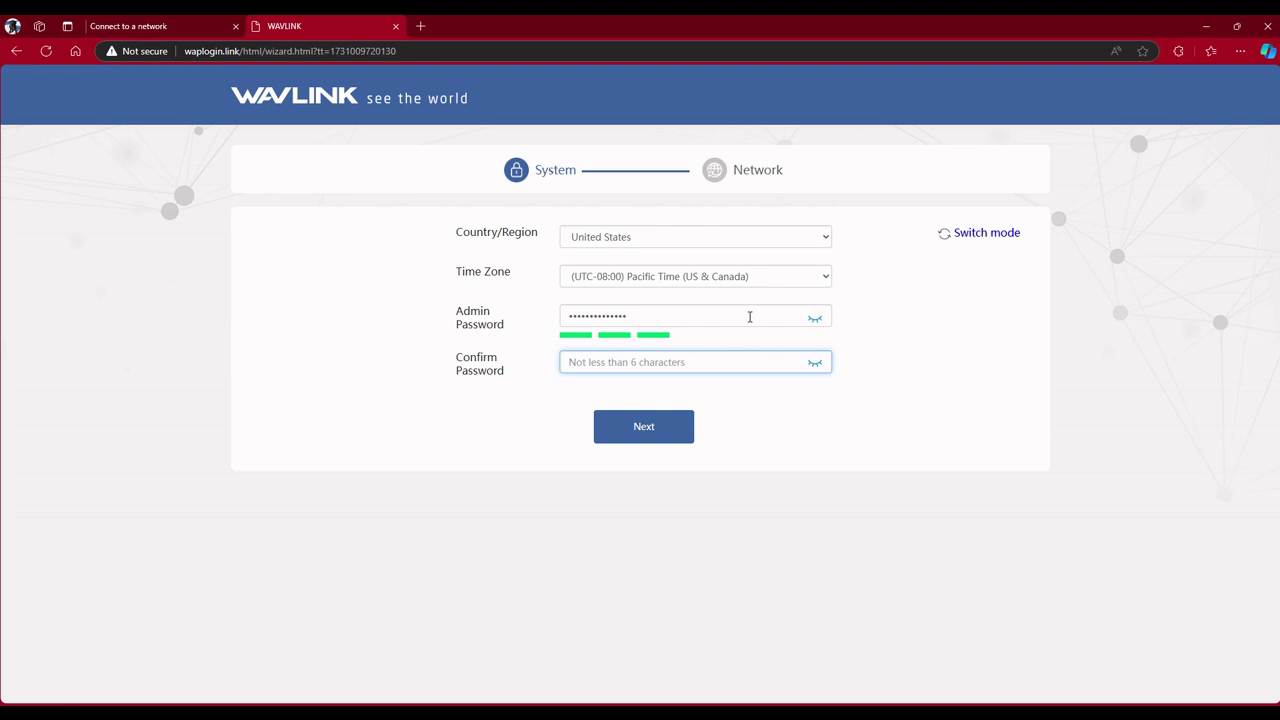
pyautogui.write('password123')
# On the Network step, replace the network name, enter a Wi-Fi password and save.
pyautogui.click(648, 428)
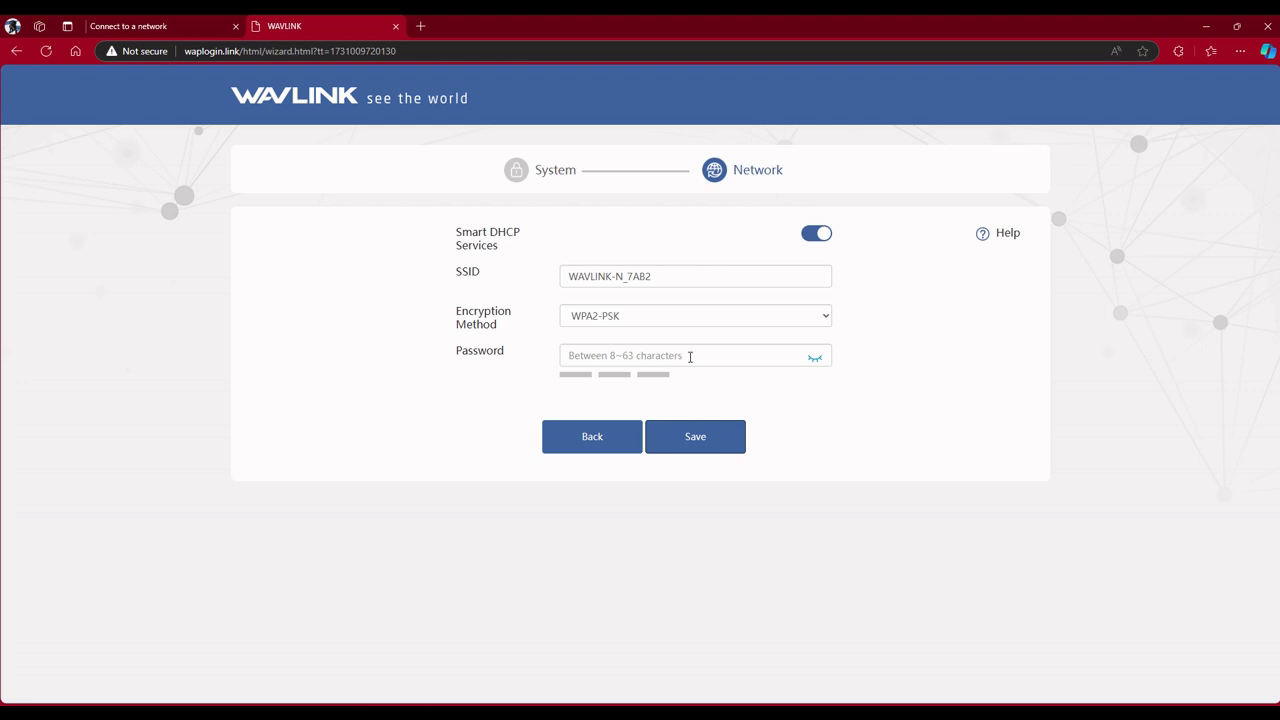
pyautogui.tripleClick(610, 276)
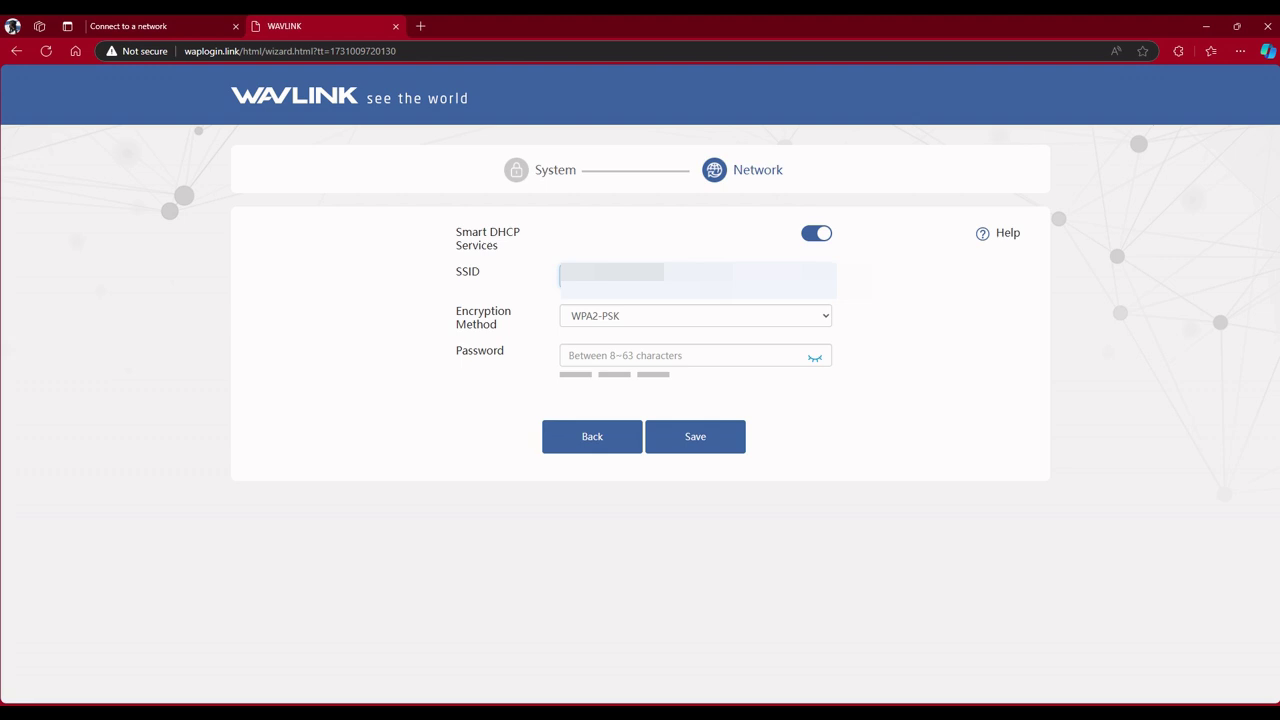
pyautogui.click(688, 355)
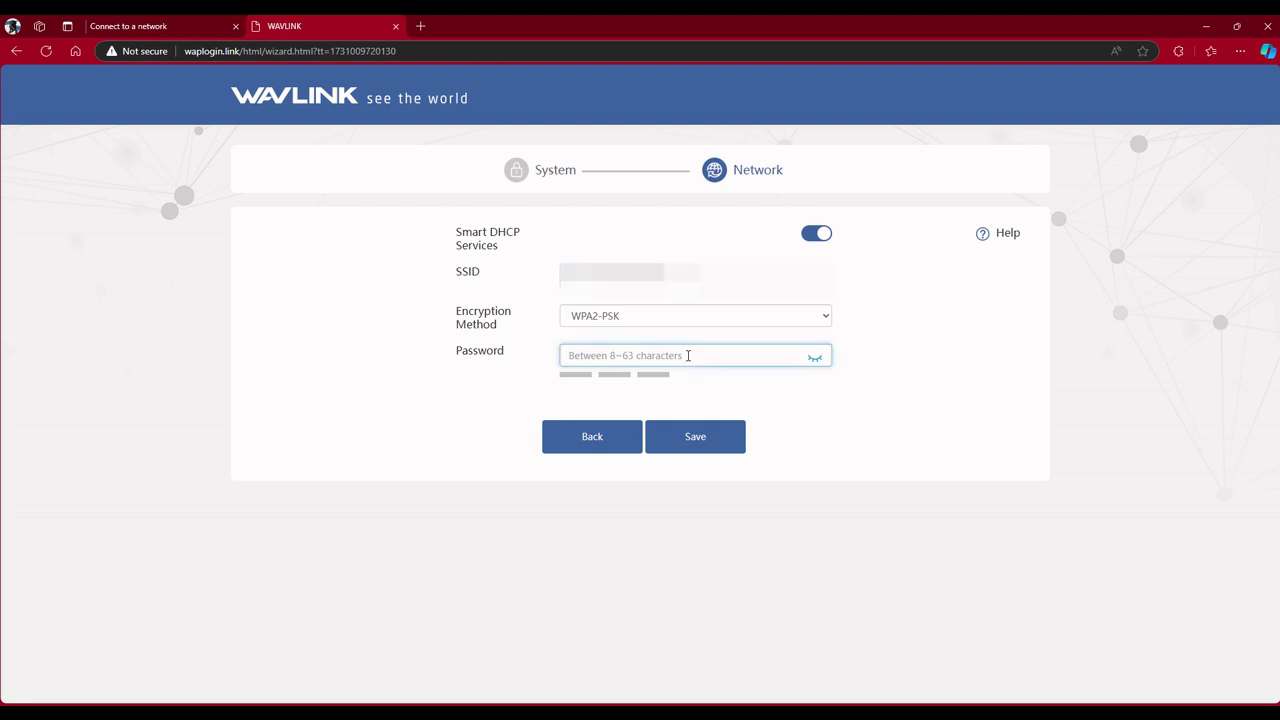
pyautogui.write('*******************')
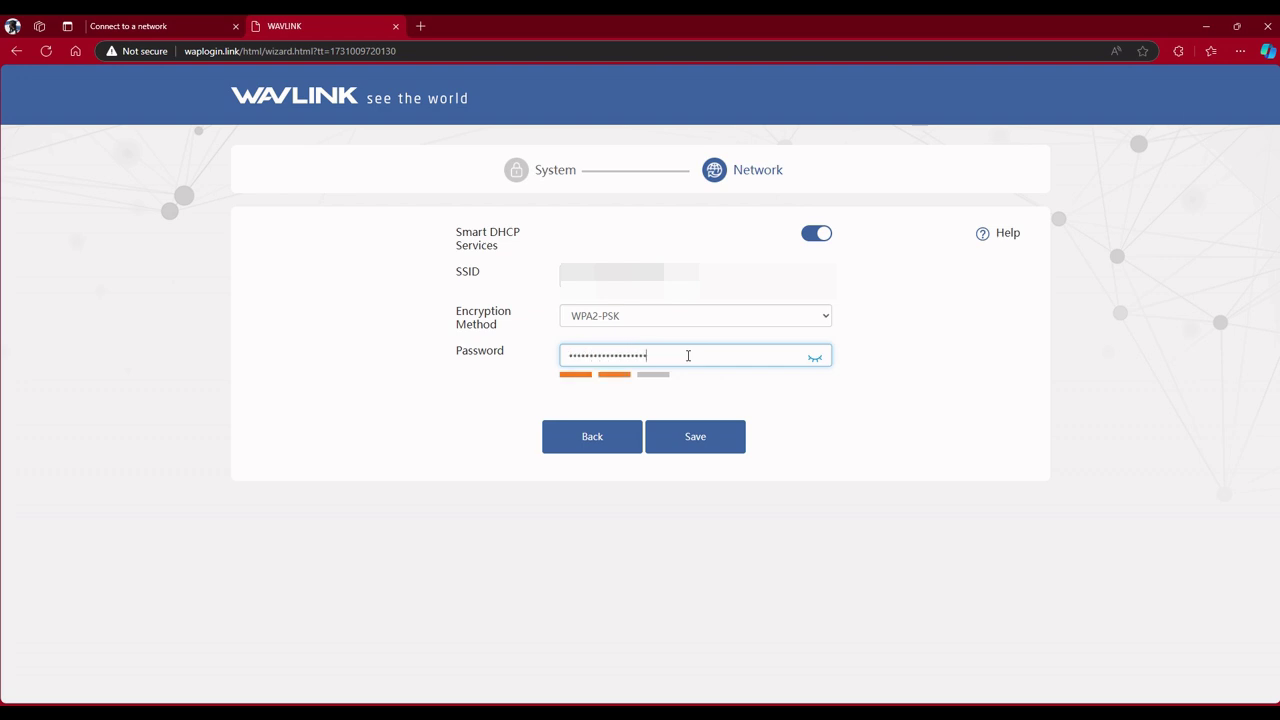
pyautogui.write('****')
pyautogui.click(689, 450)
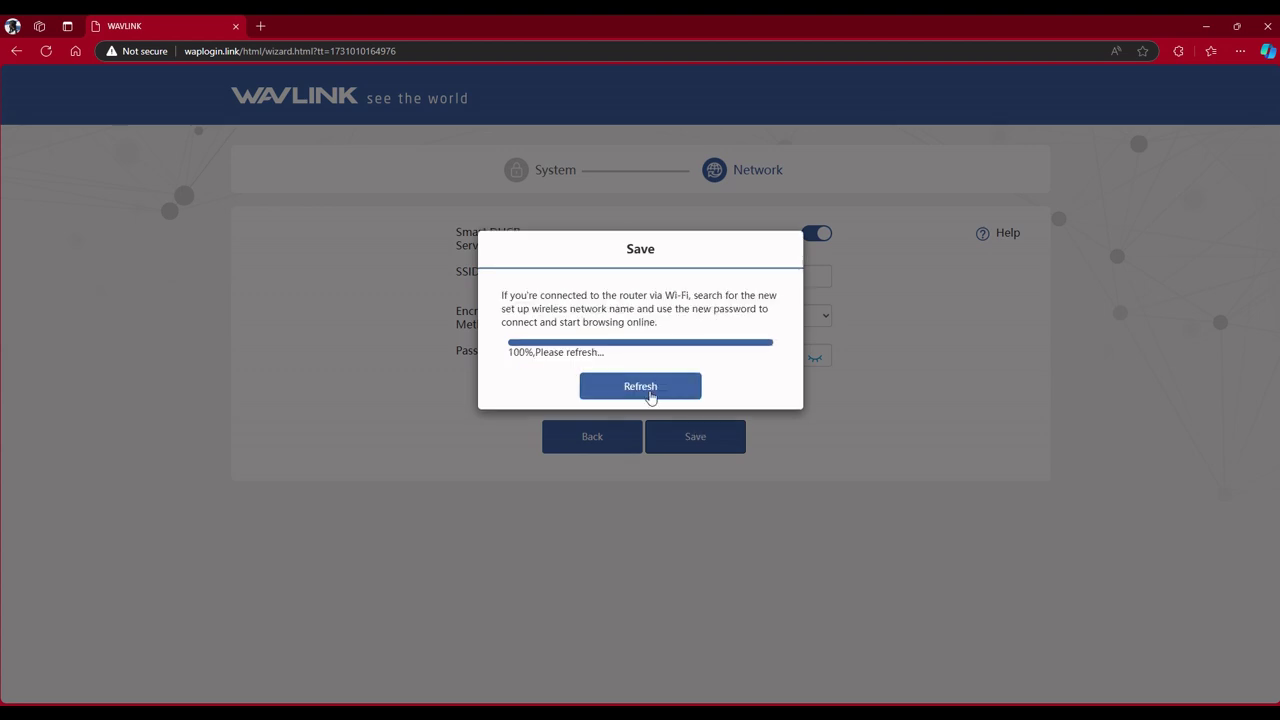
# Refresh after saving and log back in with the new admin password.
pyautogui.click(650, 387)
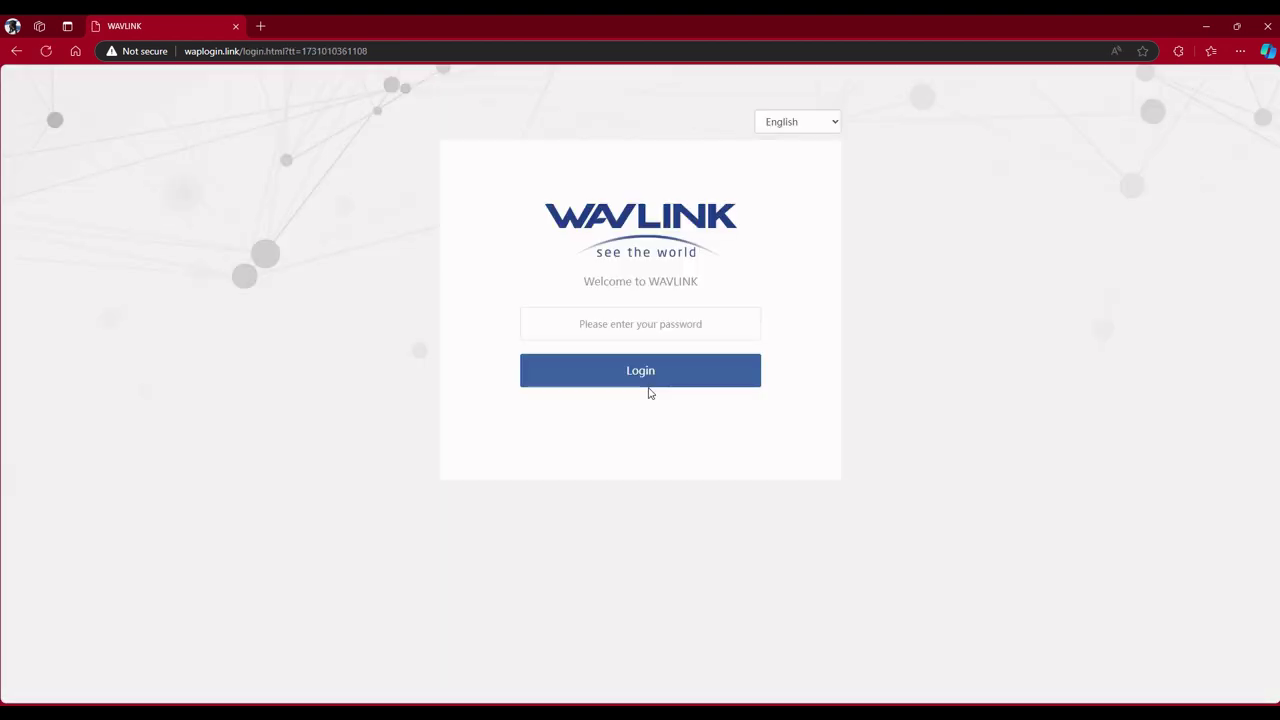
pyautogui.click(699, 331)
pyautogui.write('a')
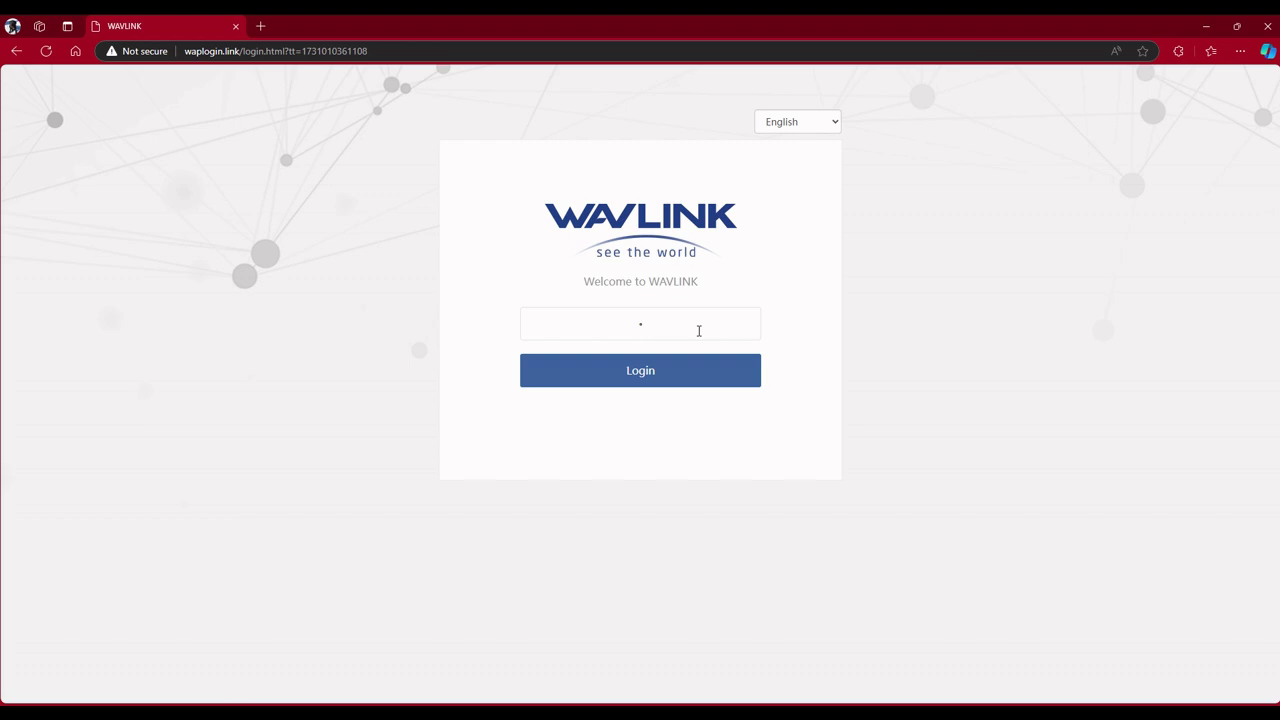
pyautogui.write('dmin123456789')
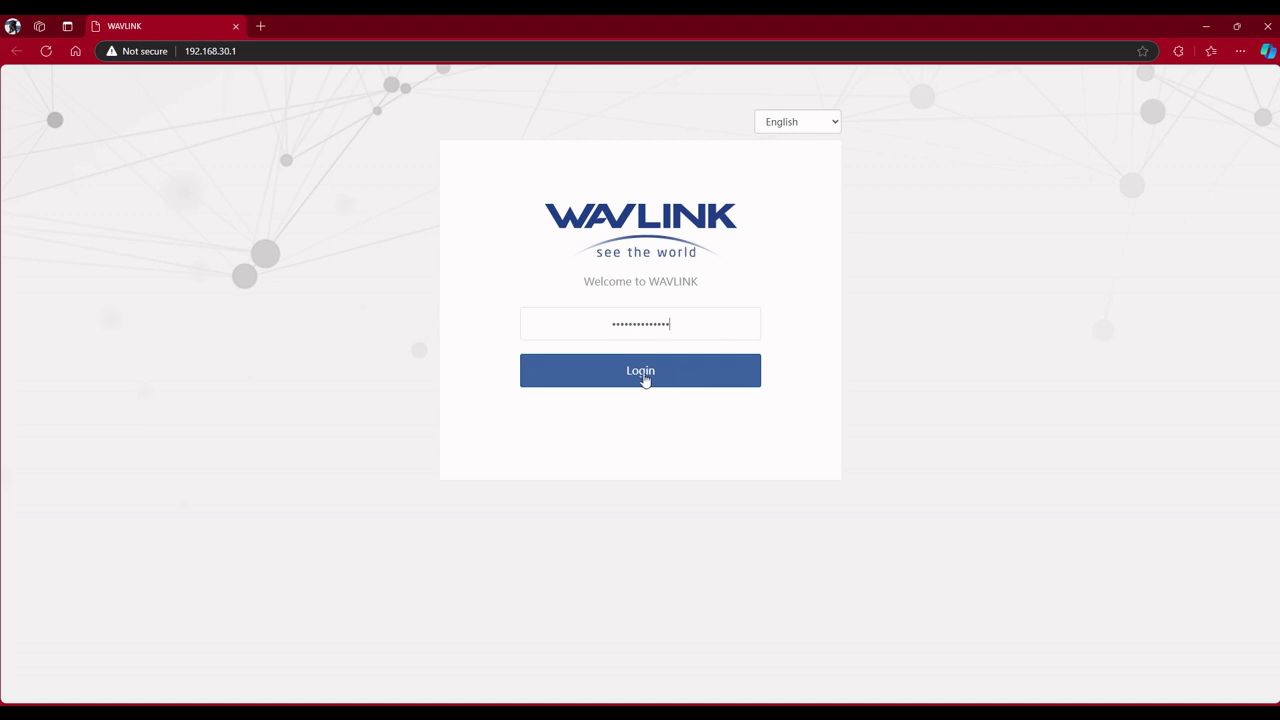
pyautogui.click(636, 374)
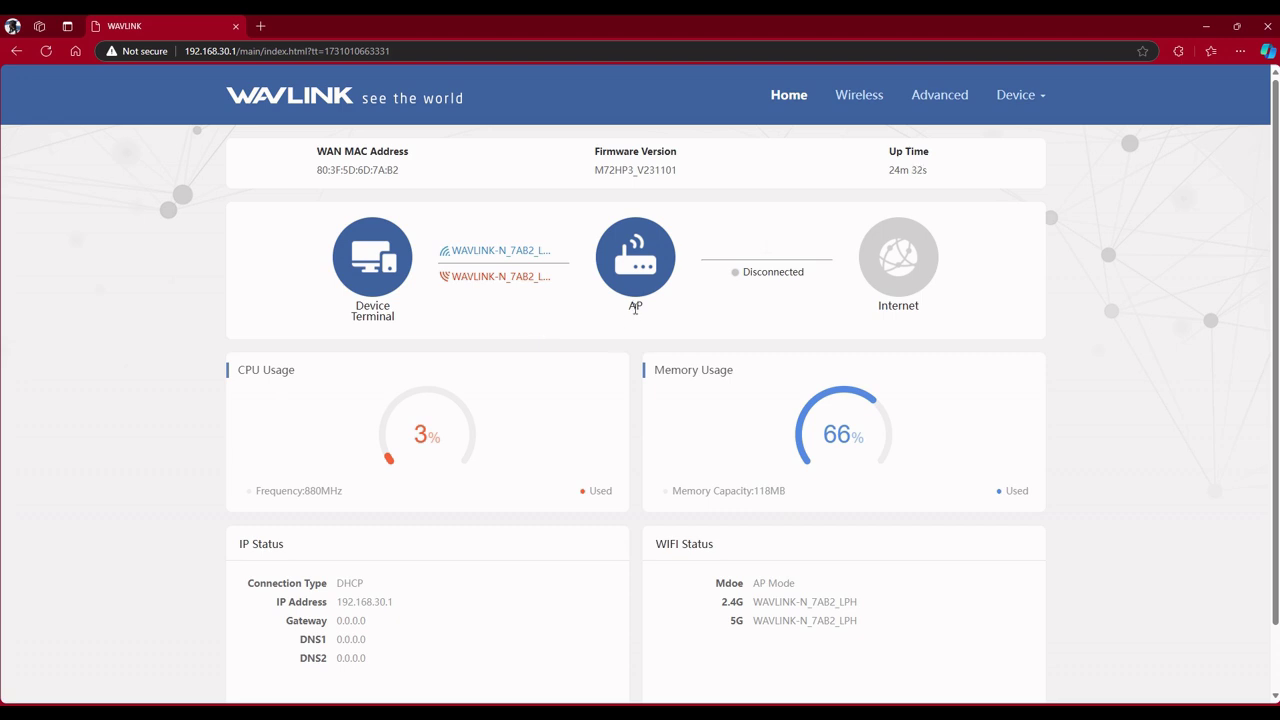
# Leave the Home dashboard for the Advanced settings overview.
pyautogui.scroll(-2, 635, 308)
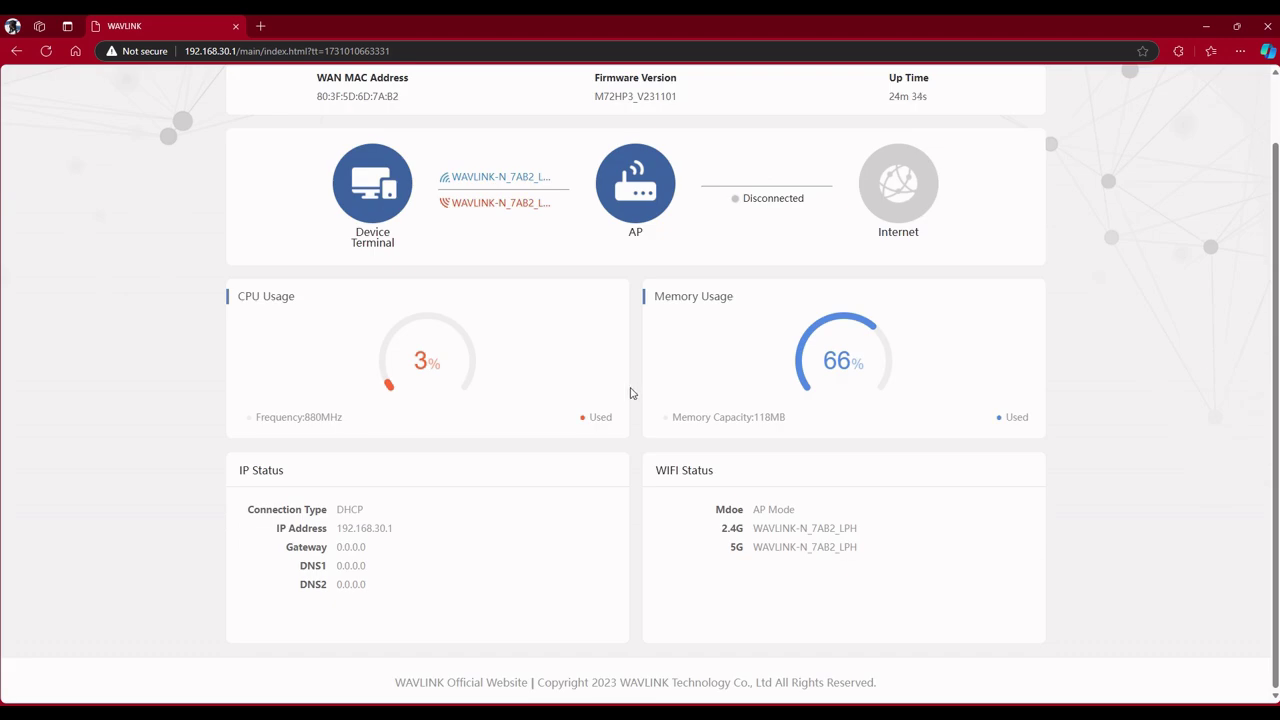
pyautogui.click(1015, 95)
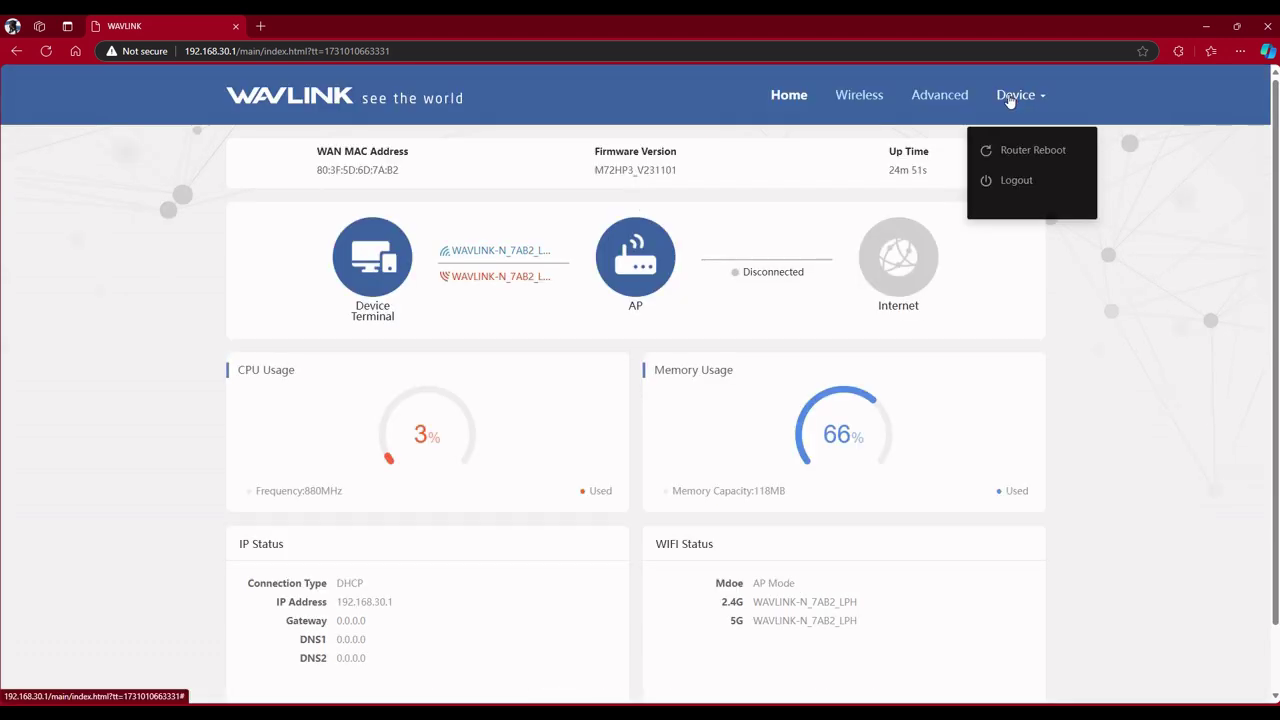
pyautogui.click(945, 98)
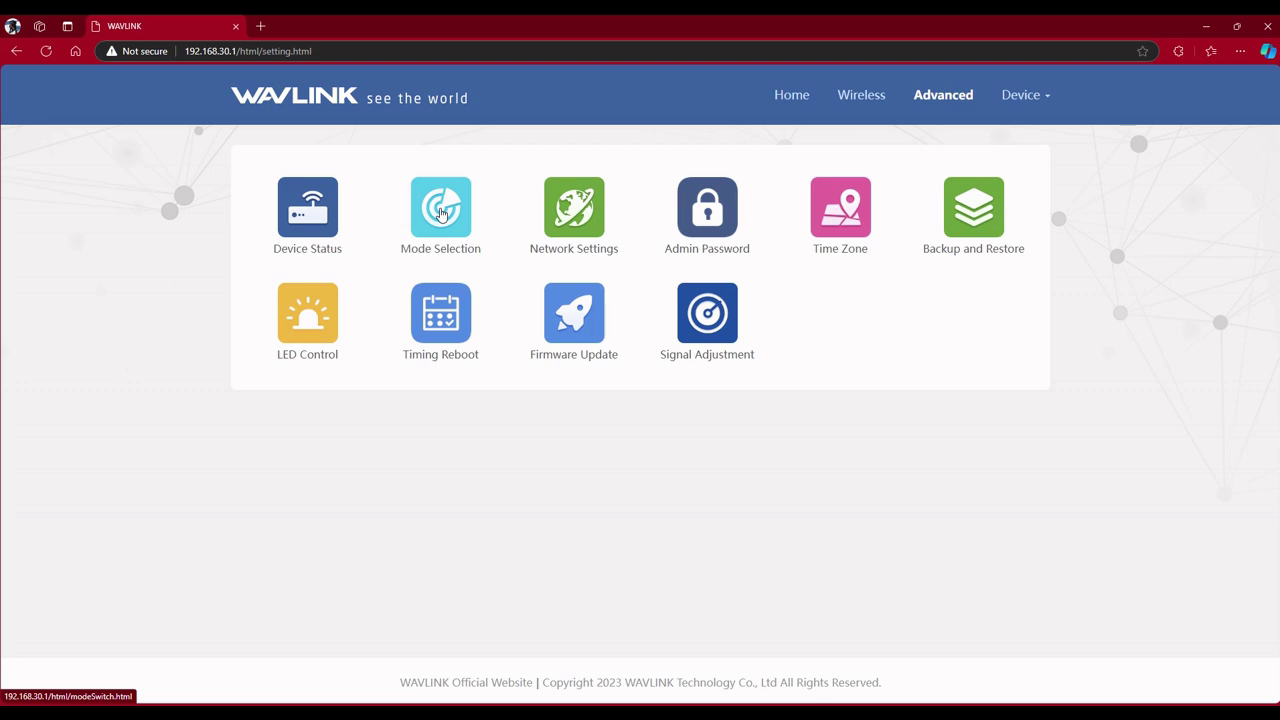
# Open Mode Selection and switch the operating mode to Repeater Mode.
pyautogui.click(441, 214)
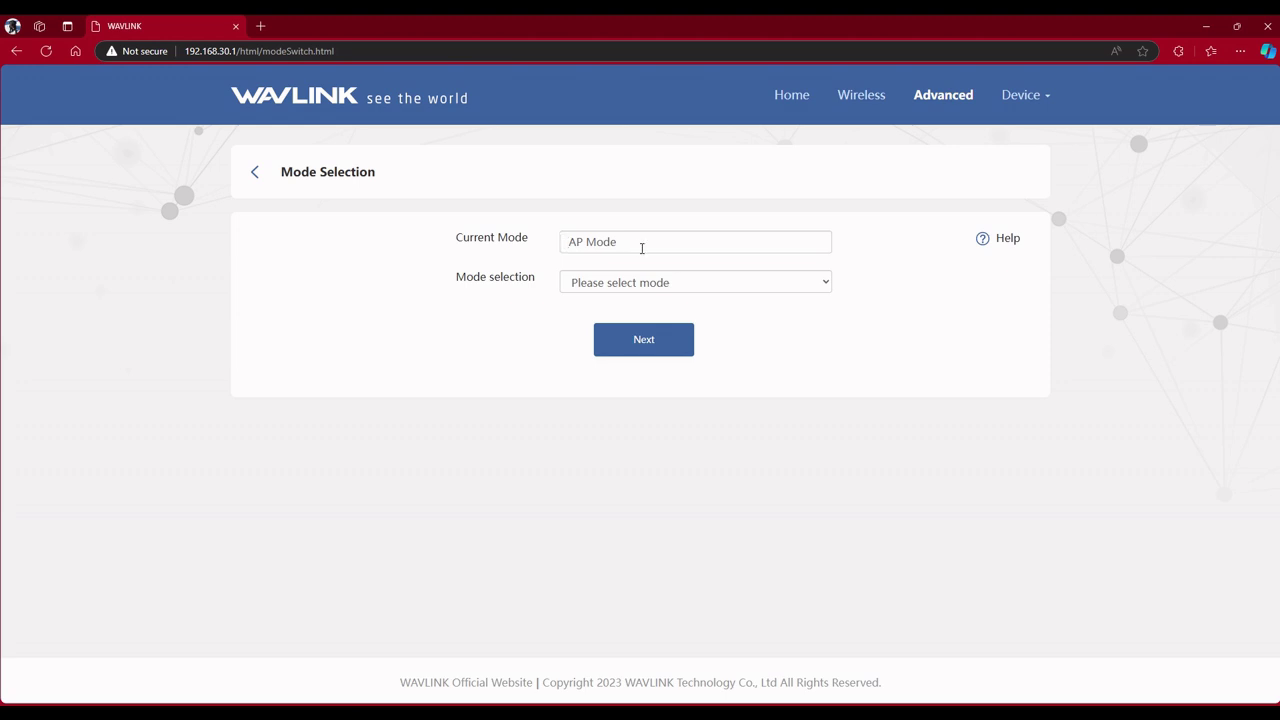
pyautogui.click(828, 287)
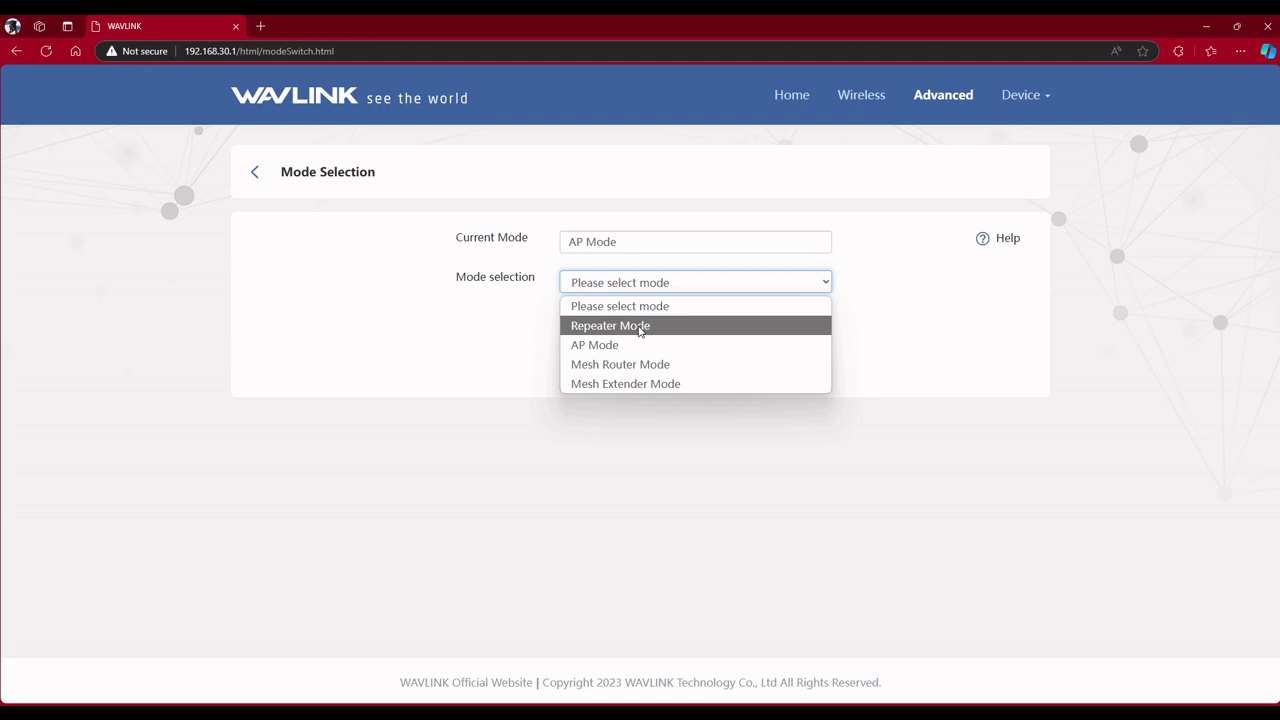
pyautogui.click(640, 327)
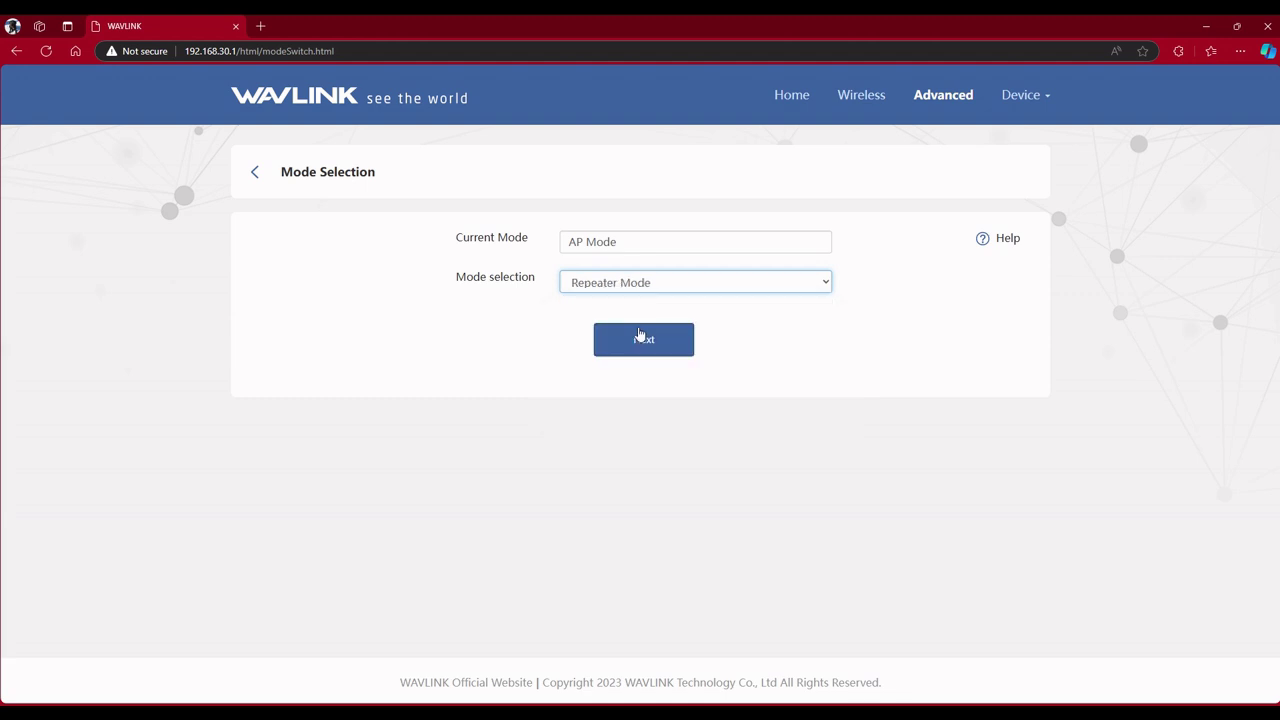
# Scan for nearby networks and pick the third one to relay.
pyautogui.click(645, 340)
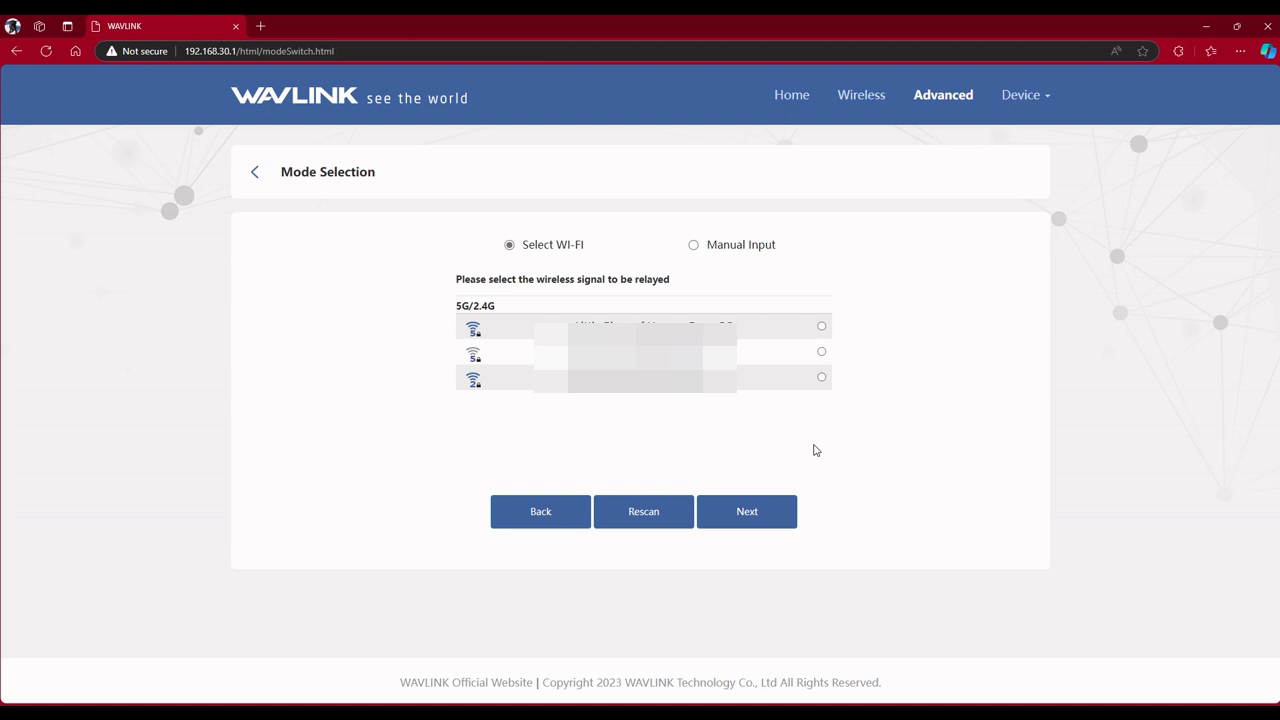
pyautogui.click(821, 377)
pyautogui.click(753, 519)
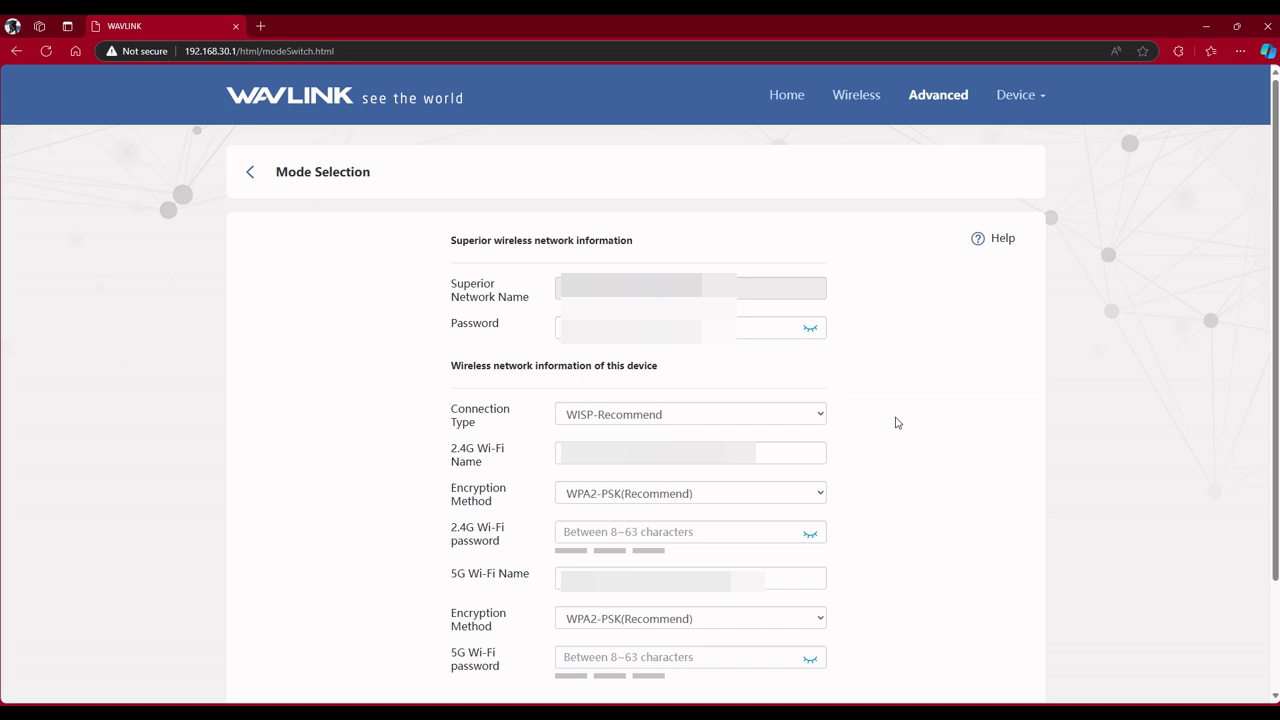
# Fill in the superior network password plus the 2.4G and 5G Wi-Fi passwords, then save.
pyautogui.scroll(-1, 897, 423)
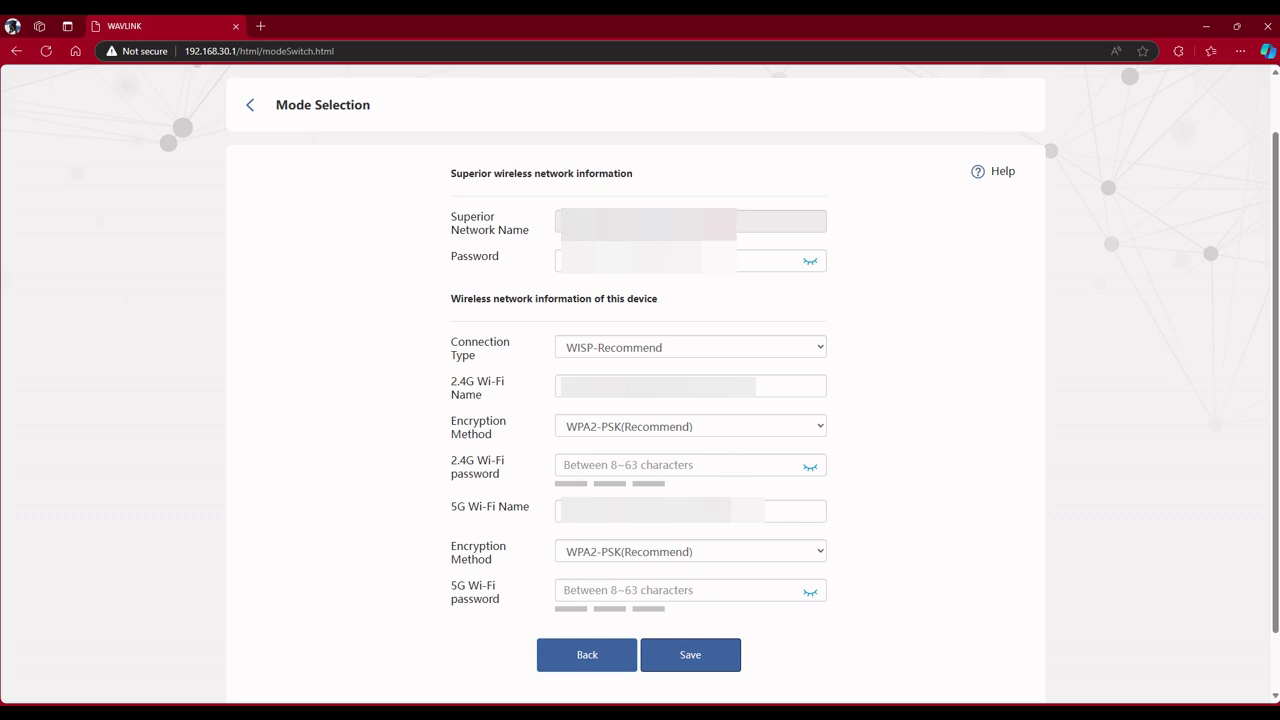
pyautogui.click(680, 260)
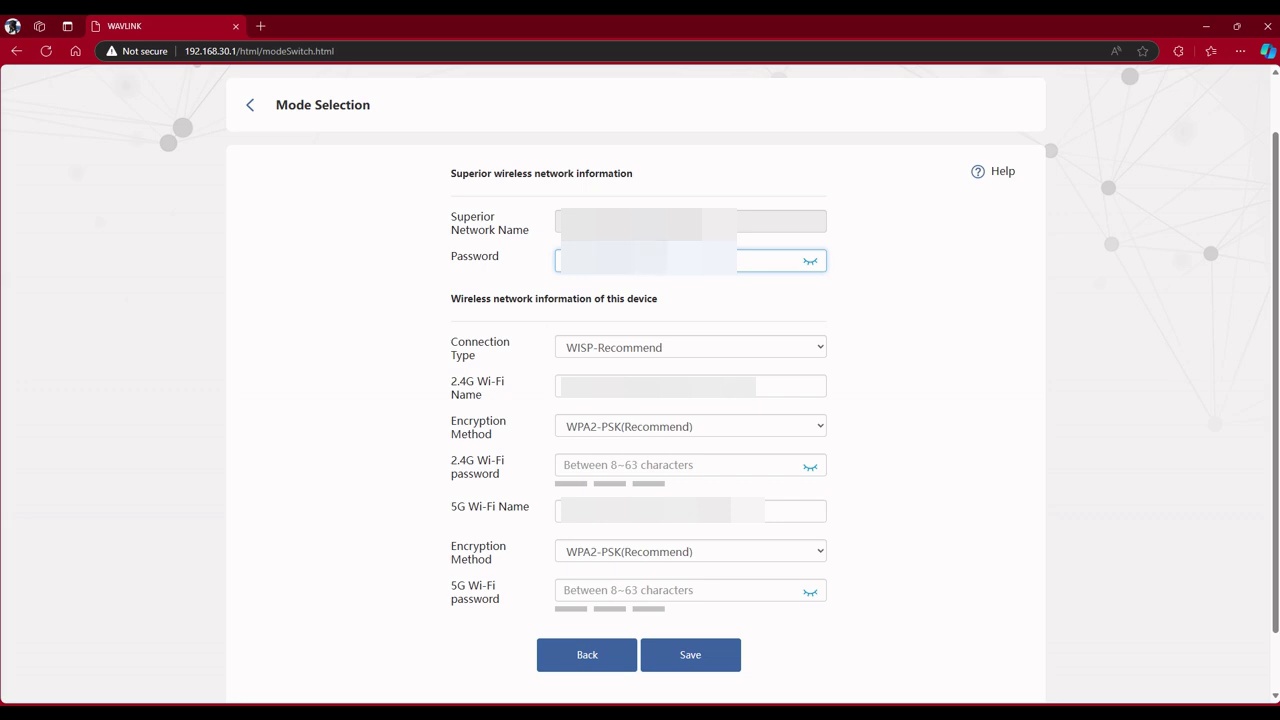
pyautogui.click(720, 464)
pyautogui.write('••••••••••')
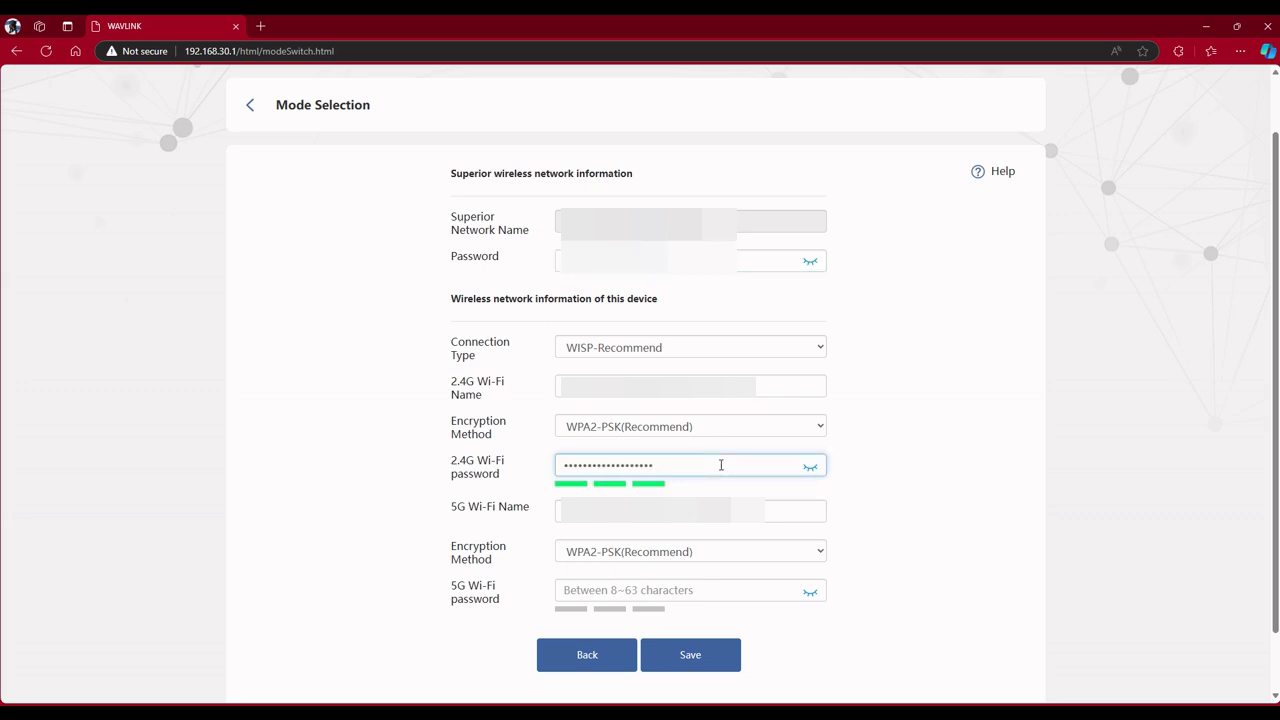
pyautogui.write('•')
pyautogui.click(700, 591)
pyautogui.write('••••••••••••')
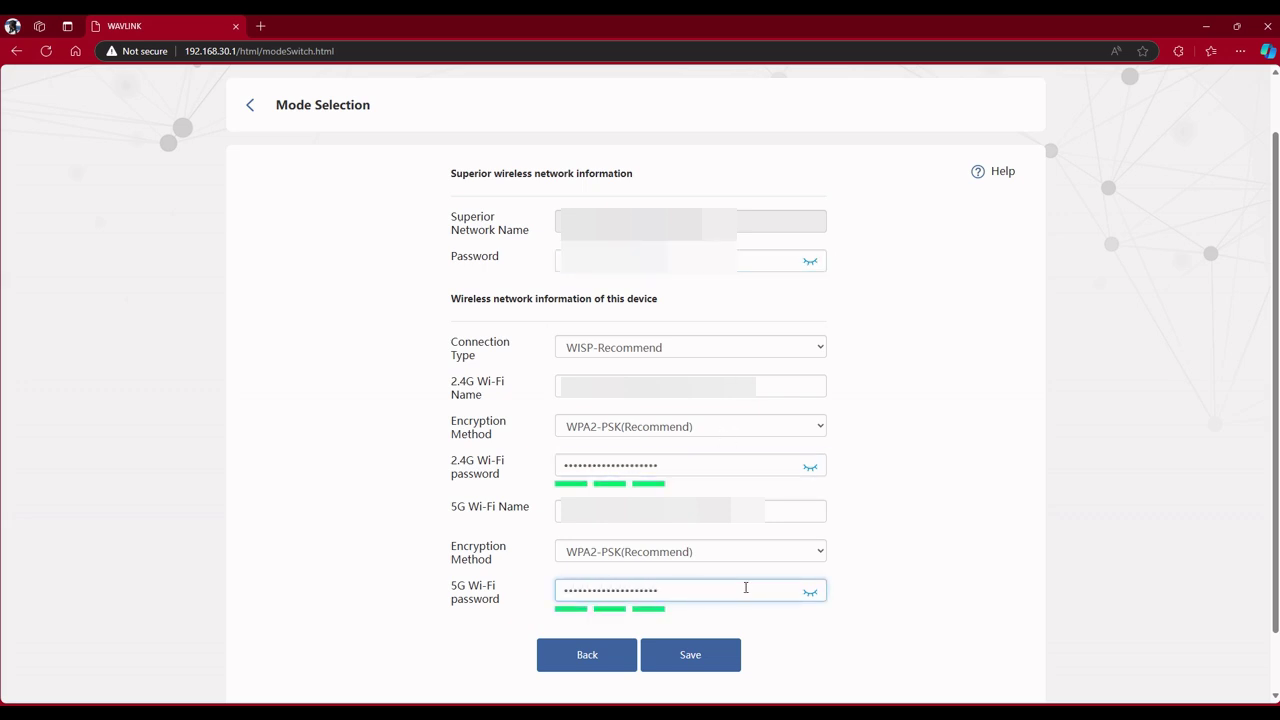
pyautogui.click(689, 654)
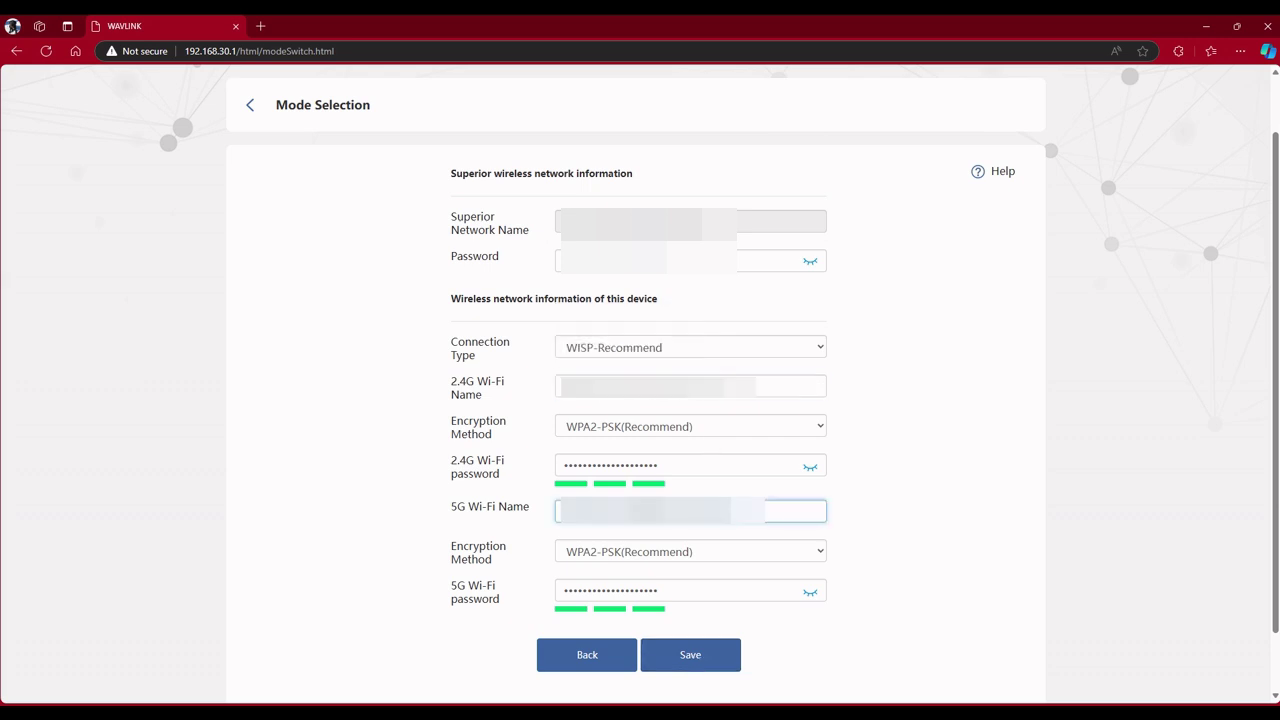
pyautogui.click(688, 655)
# Apply the repeater settings, refresh, and log back in with the admin password.
pyautogui.click(688, 656)
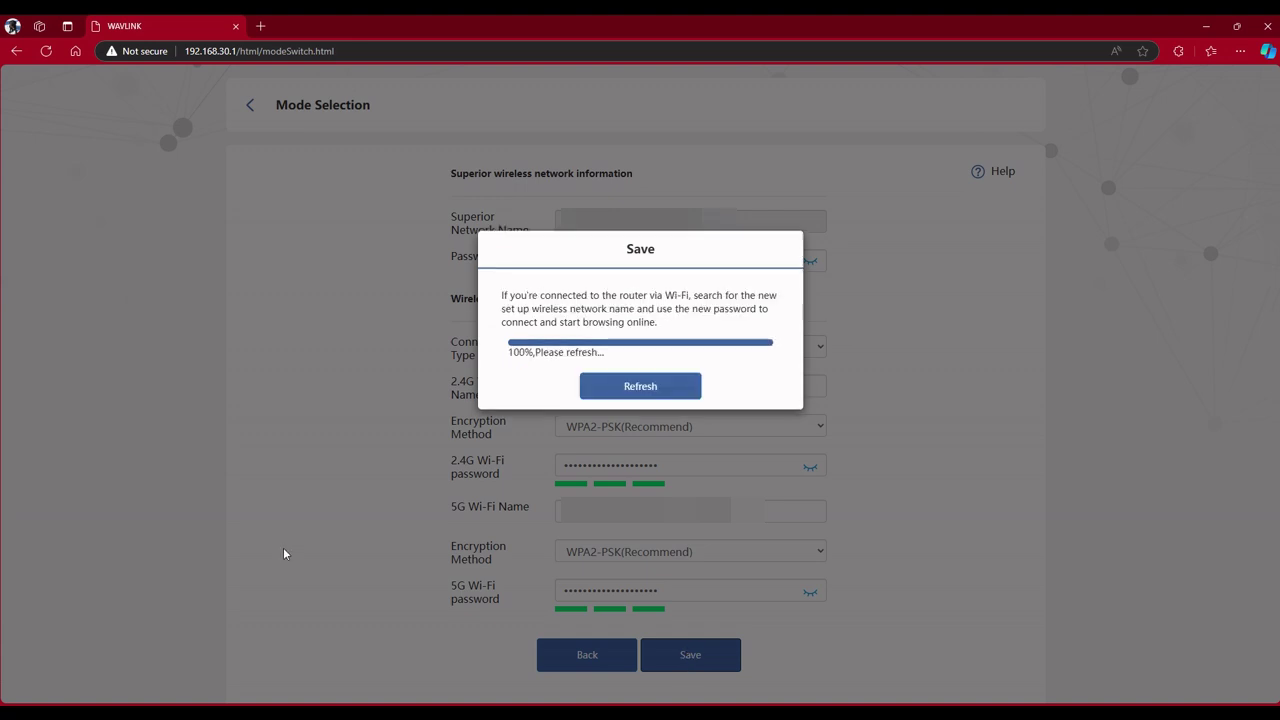
pyautogui.click(645, 387)
pyautogui.click(686, 321)
pyautogui.write('a')
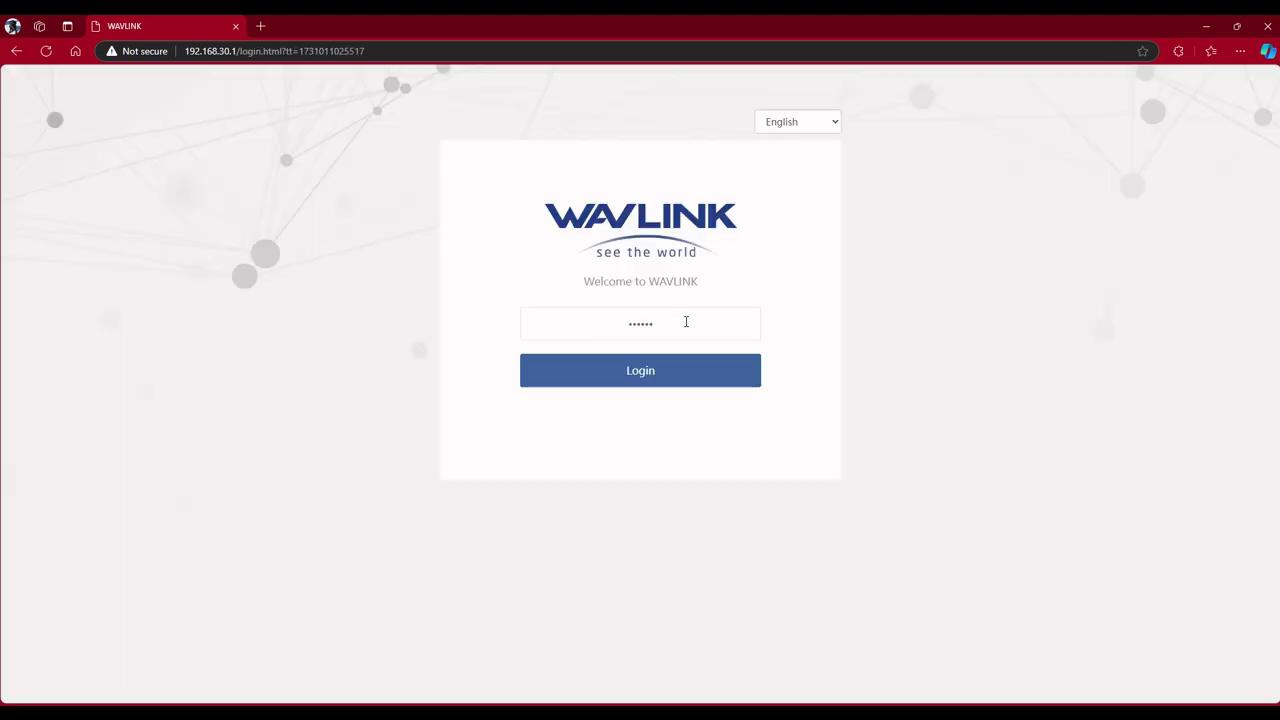
pyautogui.write('aa')
pyautogui.click(643, 375)
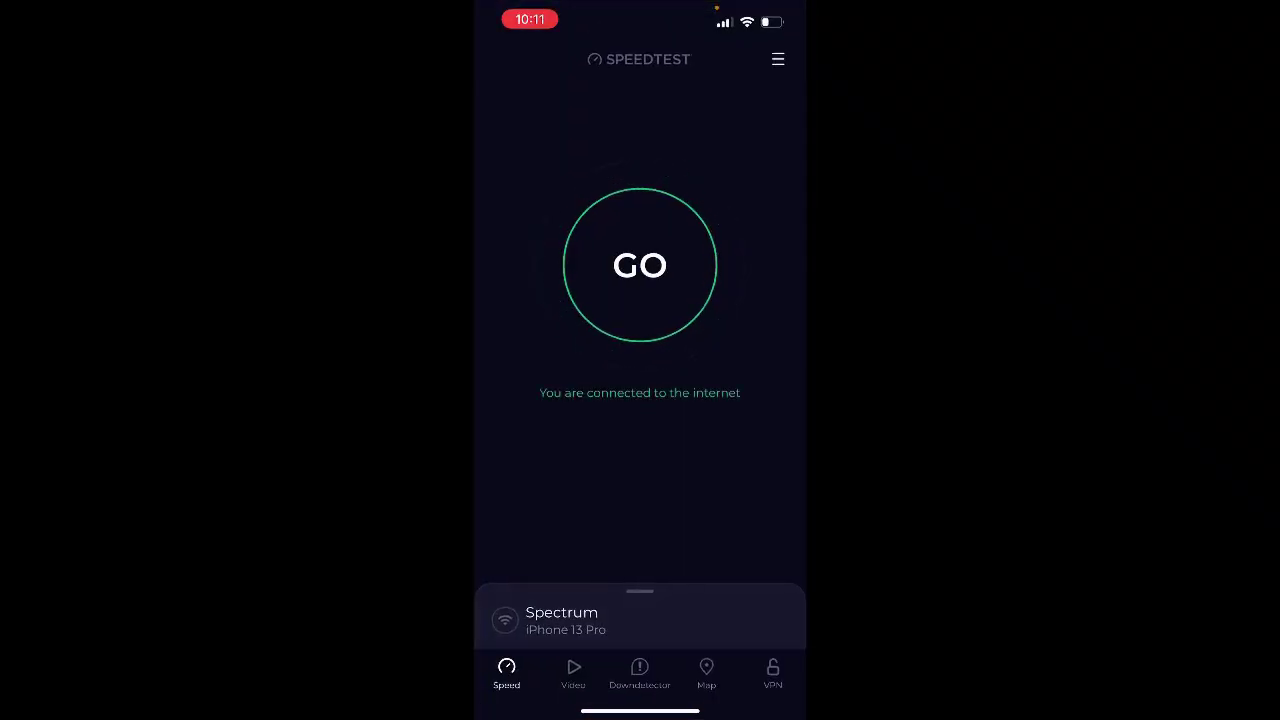
# Run a speed test: 434 Mbps download, 21.9 Mbps upload, 15 ms ping.
pyautogui.click(640, 265)
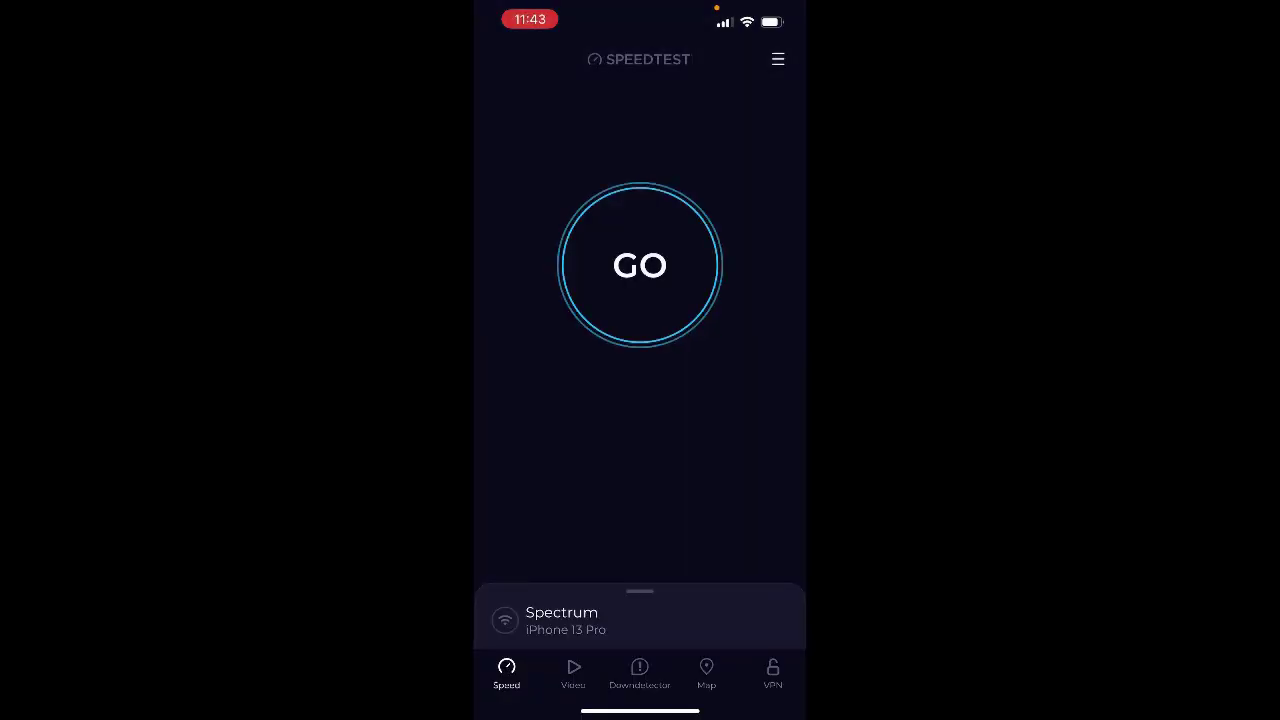
pyautogui.click(640, 265)
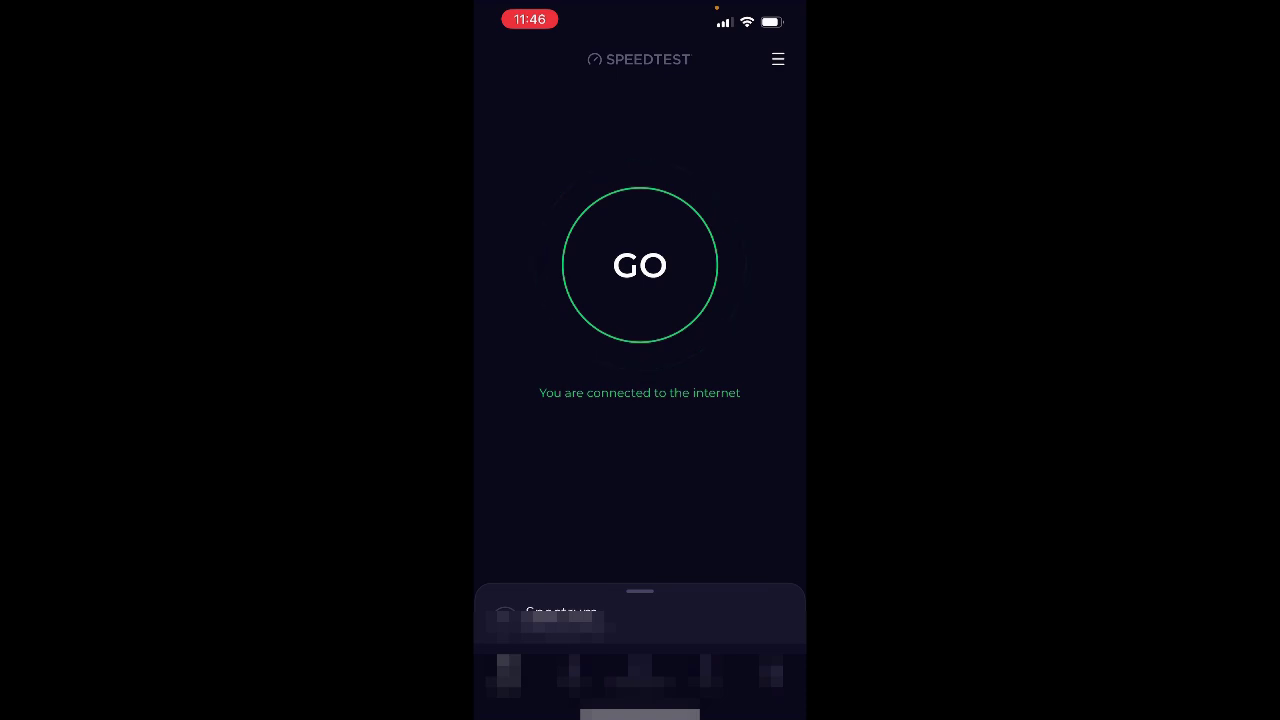
# Run a third Speedtest over Spectrum, measuring 290 Mbps down and 23.1 Mbps up.
pyautogui.click(639, 265)
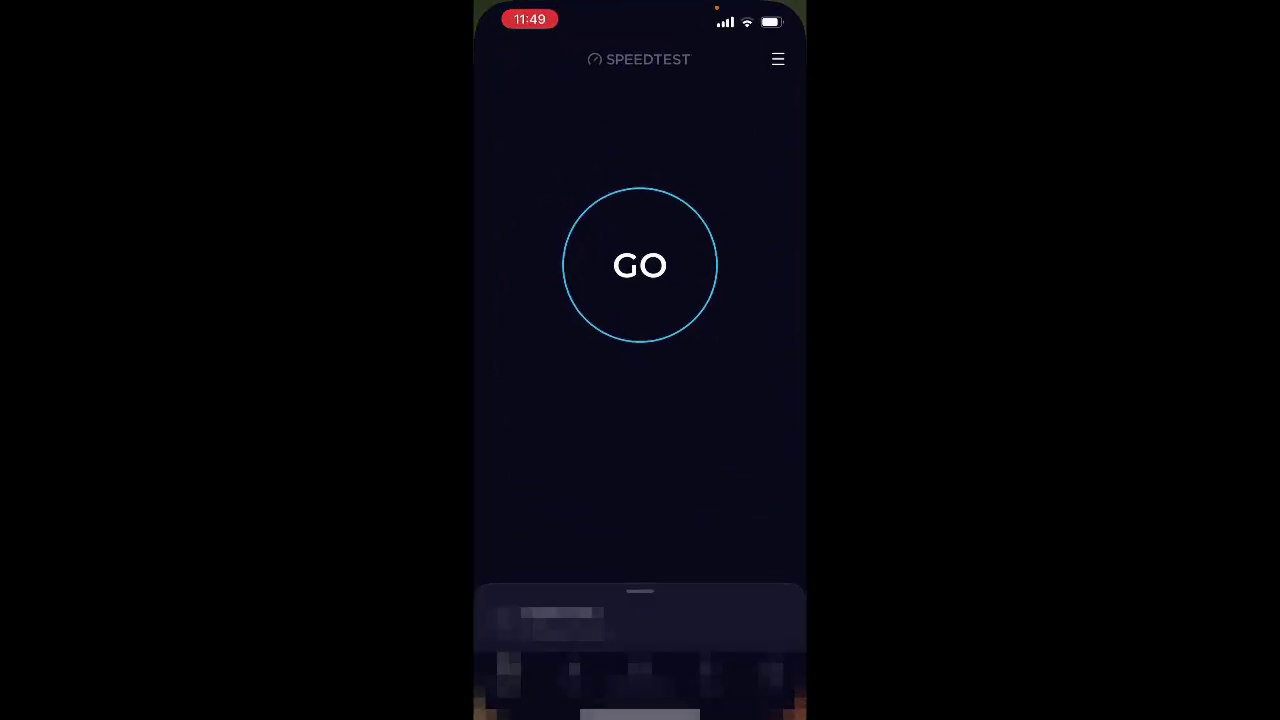
# Run a fourth Speedtest over Spectrum, measuring 113 Mbps down, 15 ms ping, about 24 Mbps up.
pyautogui.click(640, 265)
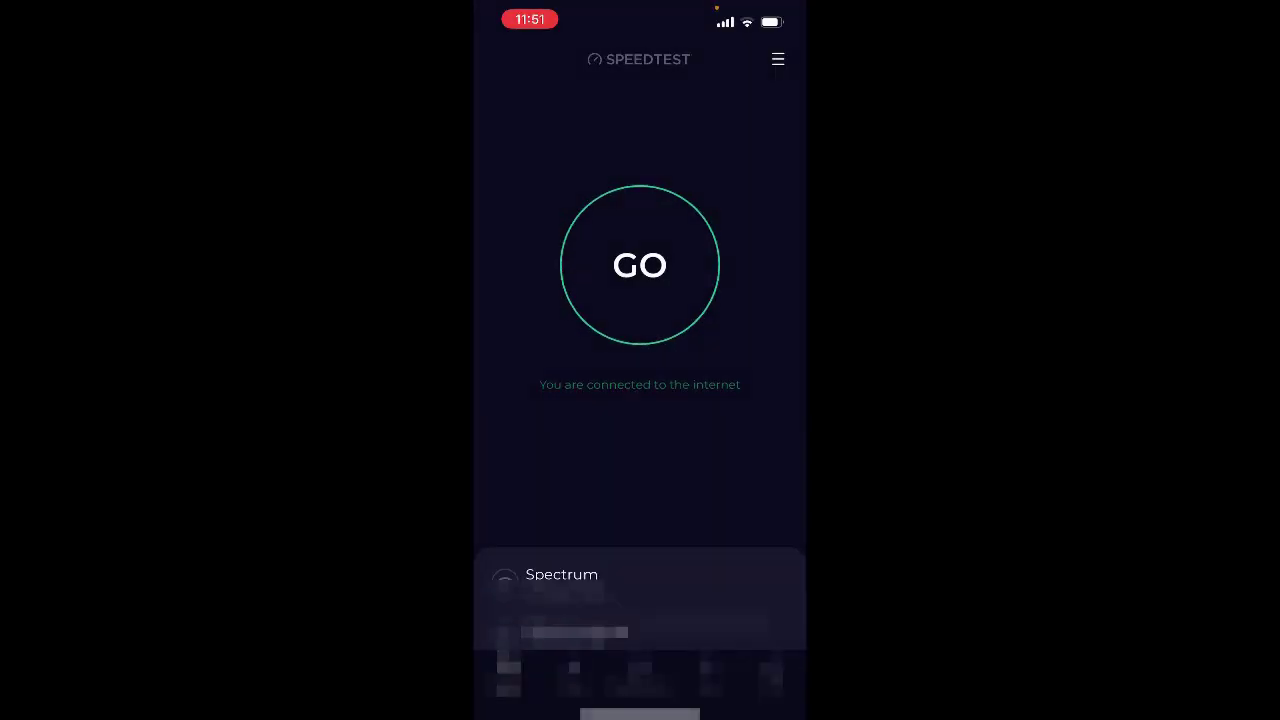
# Run a fifth Speedtest from the new location, reading 108 Mbps down and 16 ms ping.
pyautogui.click(640, 265)
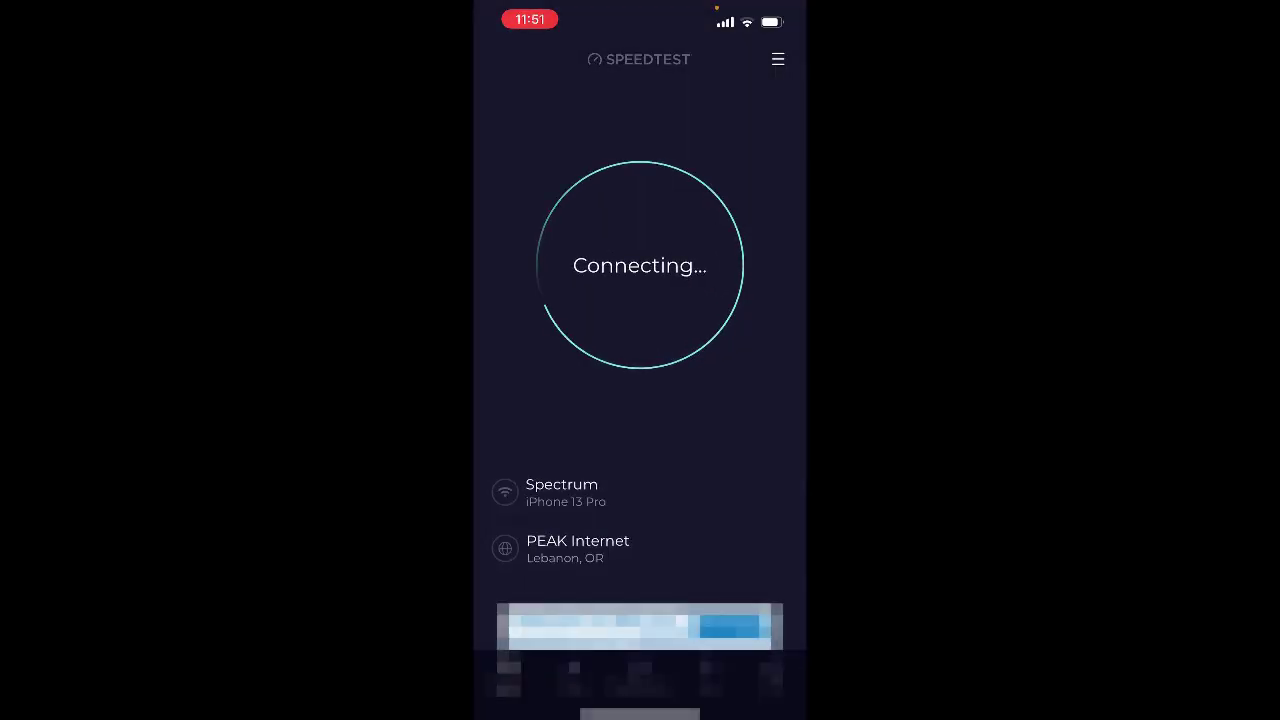